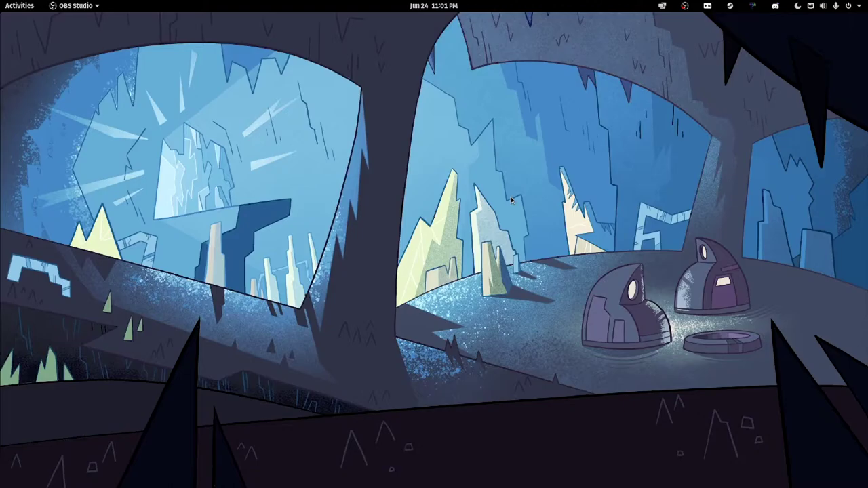
Switch to Google Chrome and load xenia.jp in a new tab.
key("super")
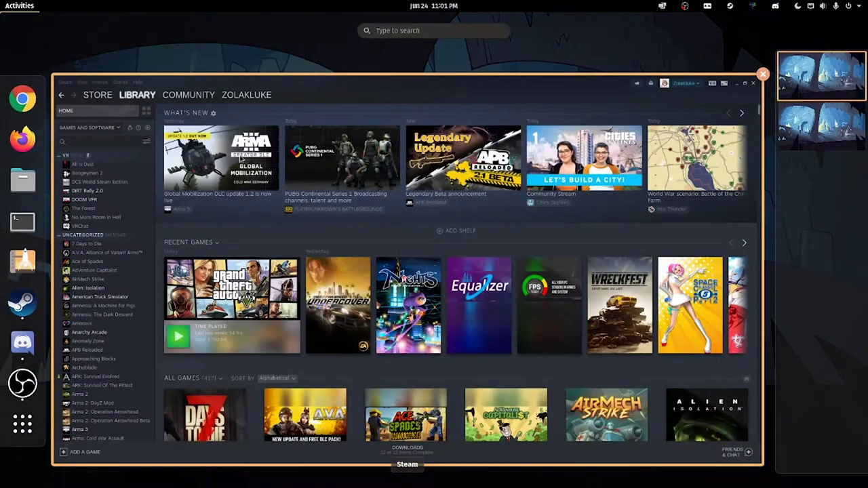
left_click(23, 95)
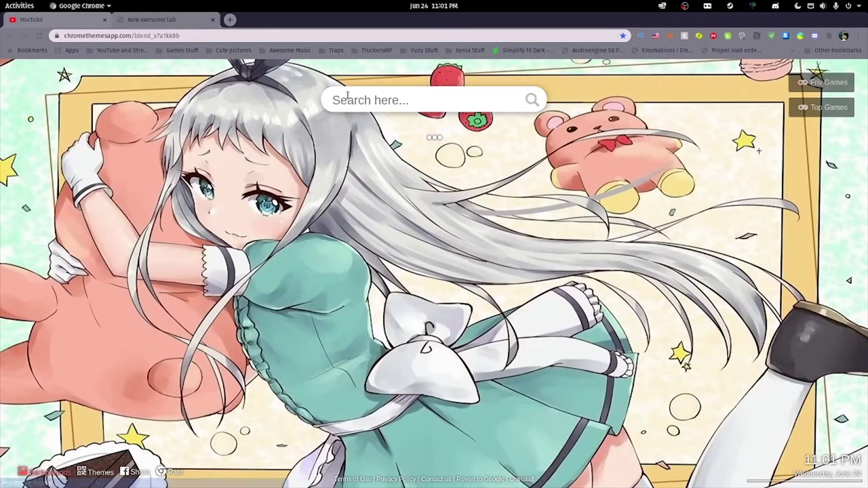
left_click(230, 20)
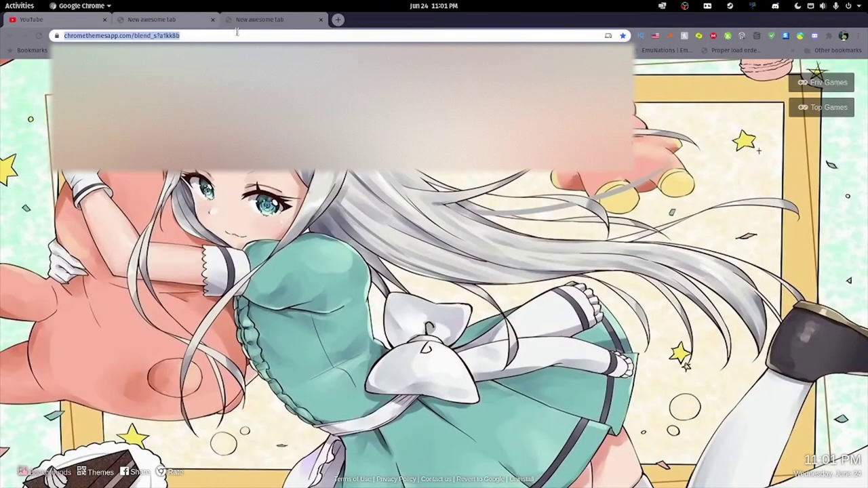
type("xenia.jp")
key("Return")
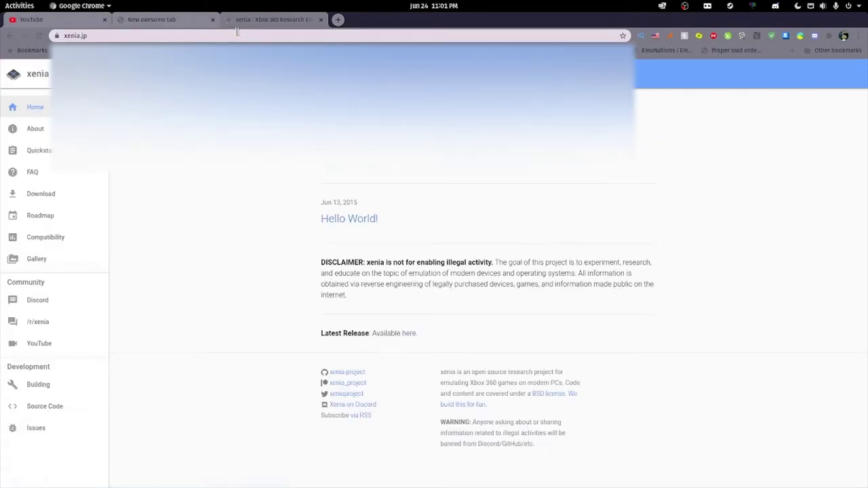
Download the Windows master build from Xenia's download page to the Desktop as xenia_master.zip, and close the browser.
left_click(42, 194)
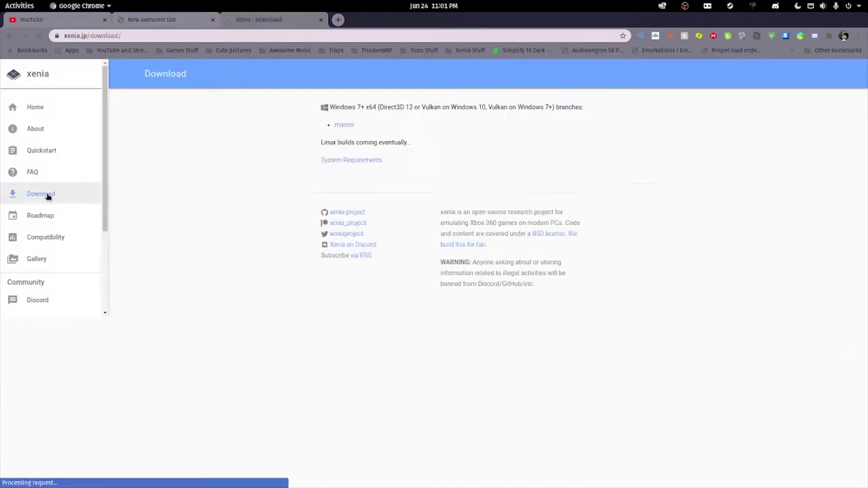
left_click(342, 126)
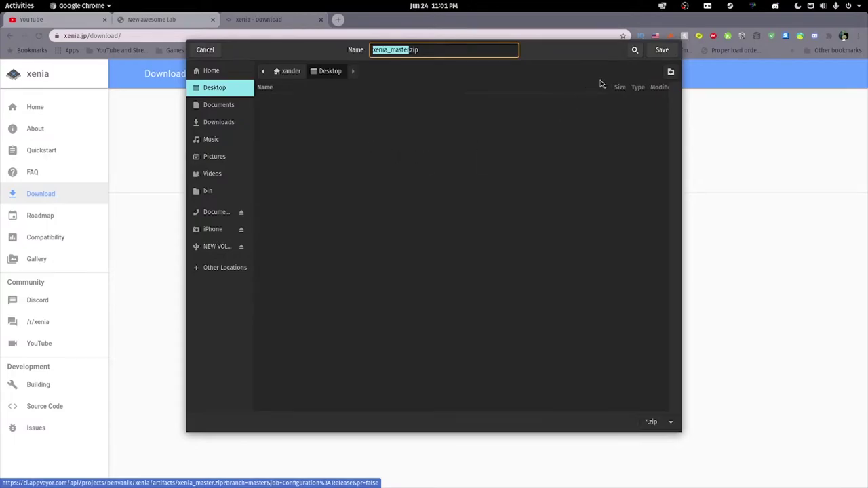
left_click(658, 51)
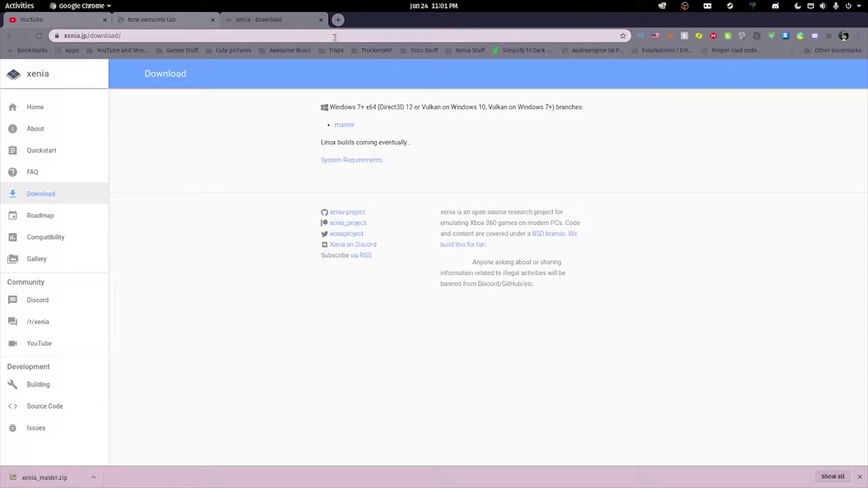
left_click(320, 19)
right_click(362, 18)
left_click(396, 122)
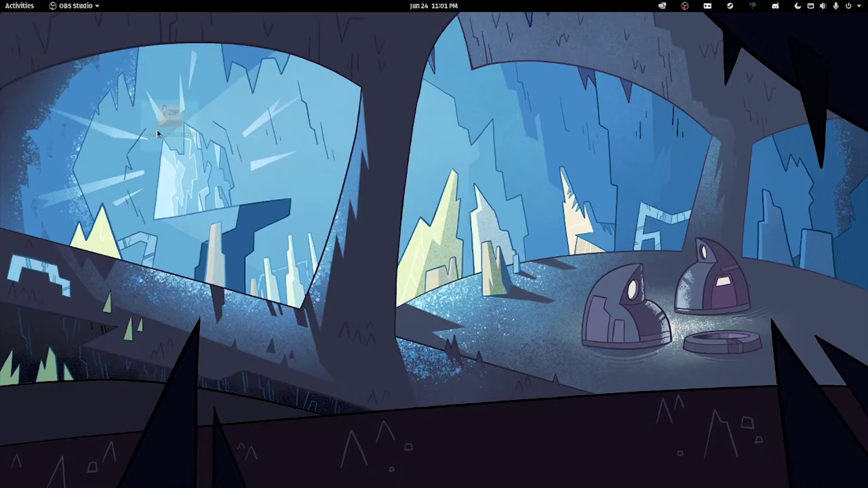
Extract all files of xenia_master.zip to the Desktop, and close the archive and file windows.
left_click_drag(0, 94, 157, 134)
right_click(135, 131)
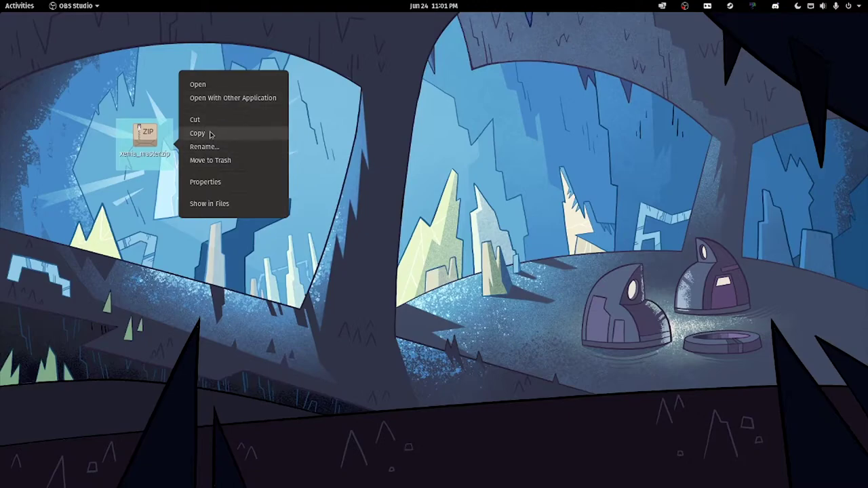
left_click(200, 84)
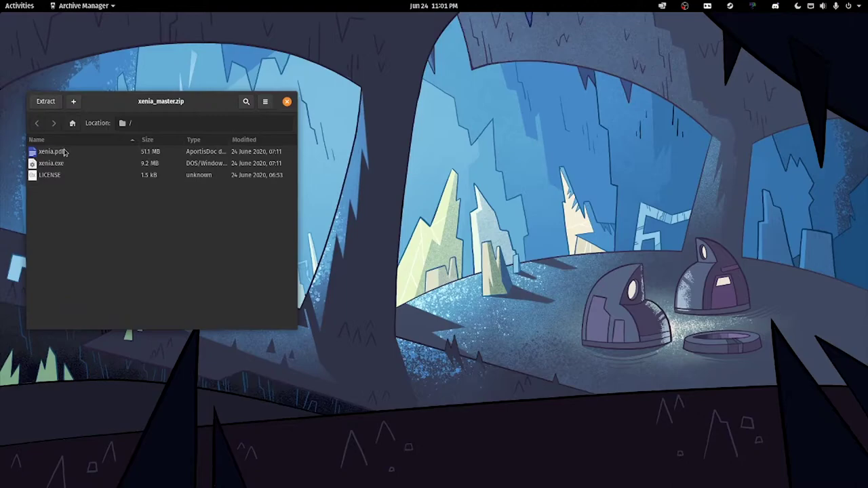
left_click(47, 102)
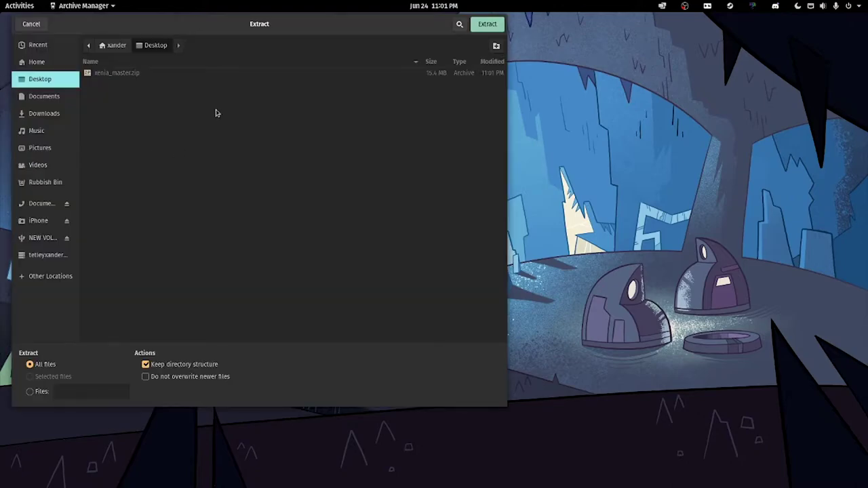
left_click(487, 25)
left_click(184, 227)
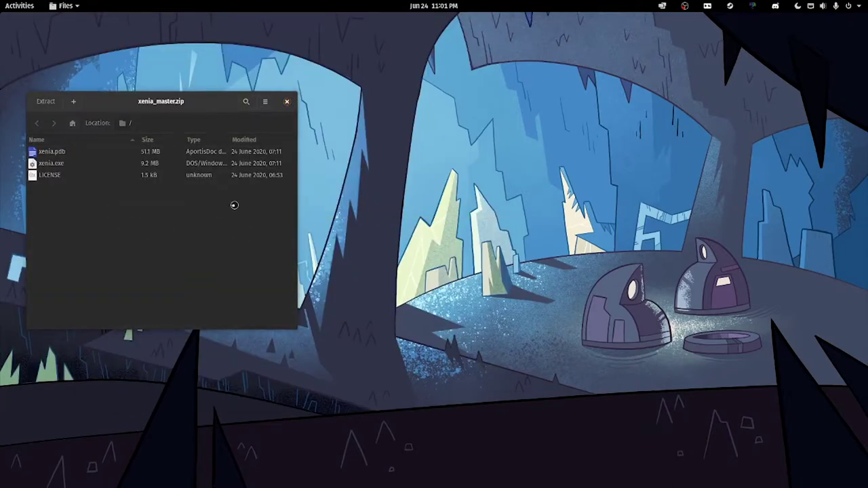
left_click(286, 101)
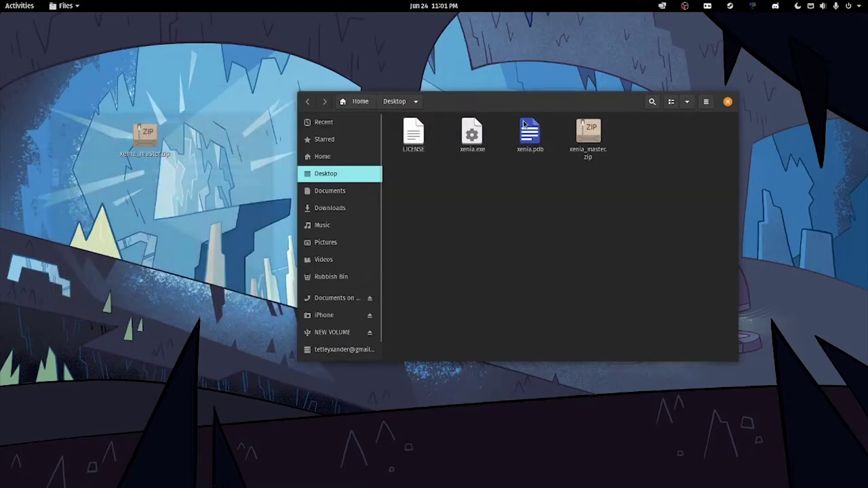
left_click(727, 101)
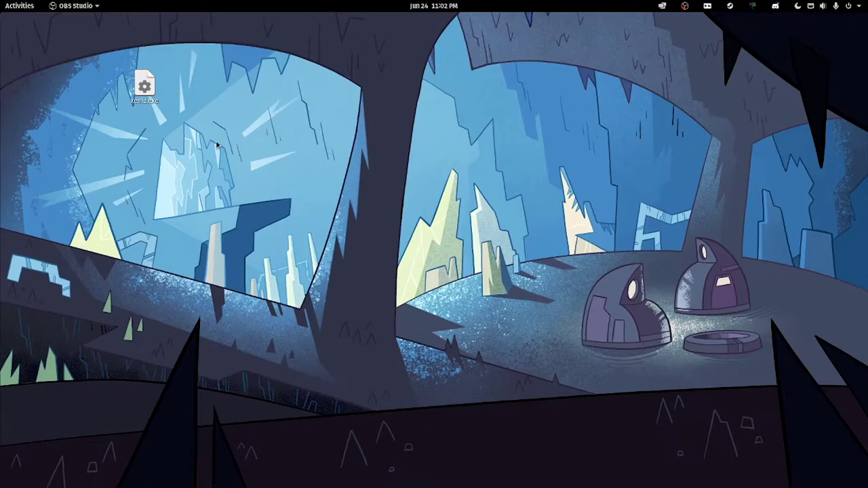
Move the xenia.exe icon towards the desktop's upper-left corner and create a desktop folder named Xenia.
left_click_drag(146, 89, 139, 47)
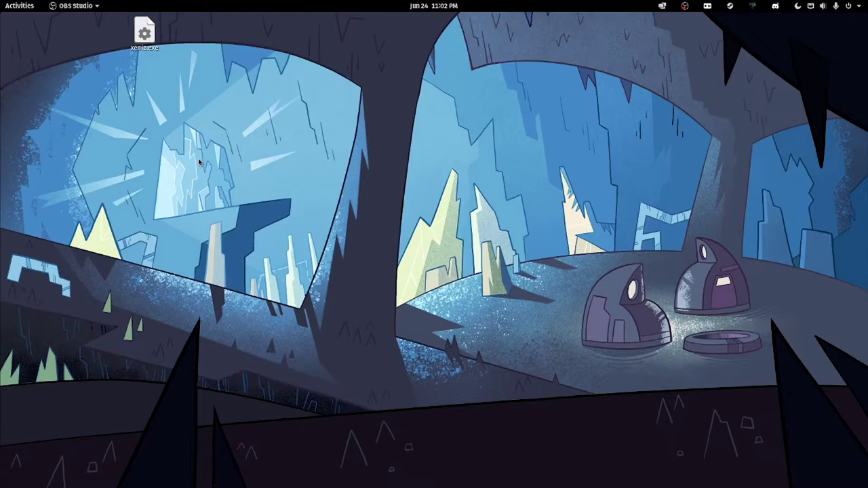
left_click_drag(144, 34, 86, 34)
right_click(267, 44)
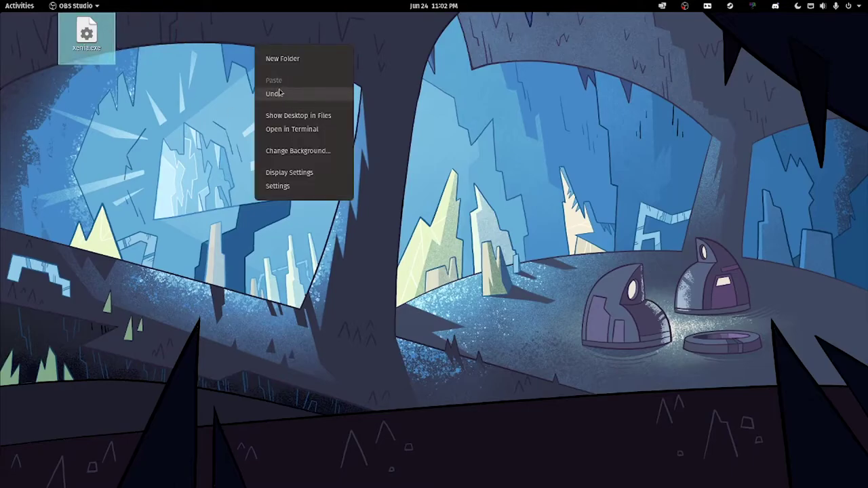
left_click(278, 59)
type("Xenia")
key("Return")
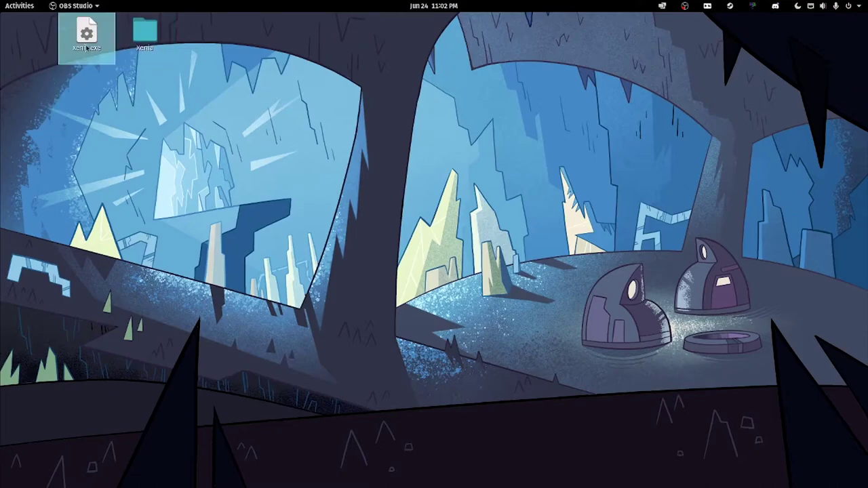
Move xenia.exe into the Xenia folder and open that folder.
left_click_drag(95, 30, 145, 42)
double_click(144, 34)
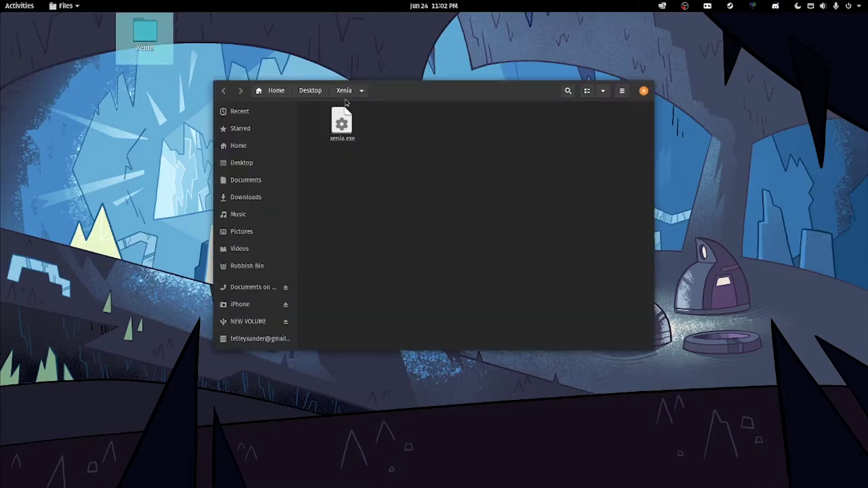
left_click_drag(399, 95, 372, 92)
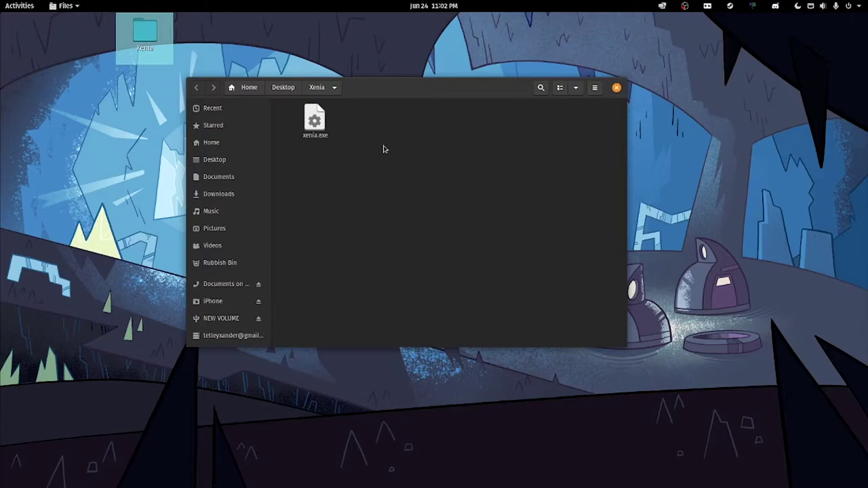
Find and launch gedit with a blank document, placing its window beside the Xenia folder window.
right_click(383, 149)
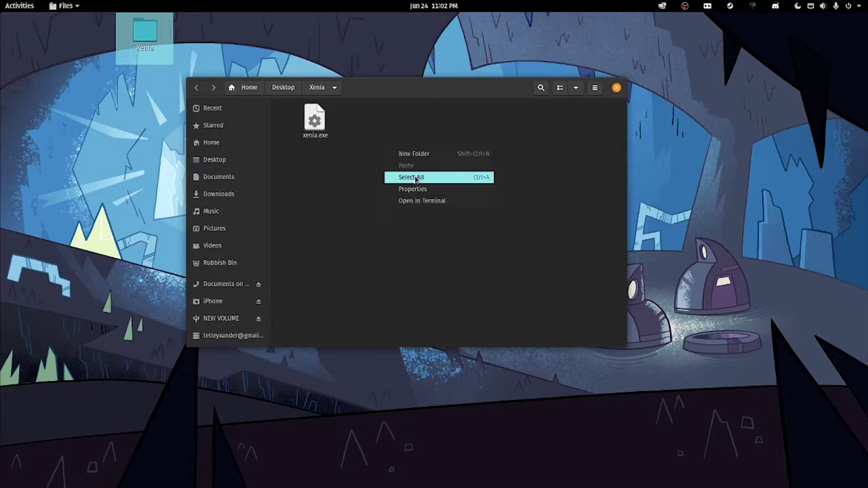
left_click(364, 190)
key("super")
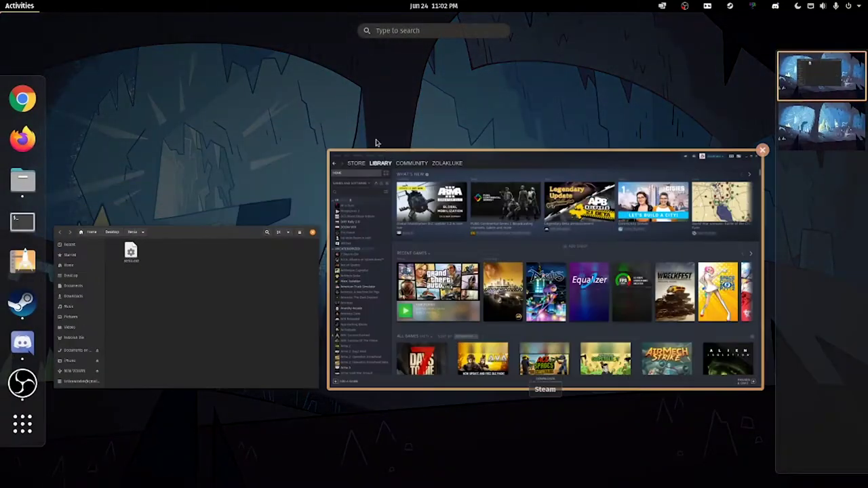
left_click(22, 424)
left_click(421, 30)
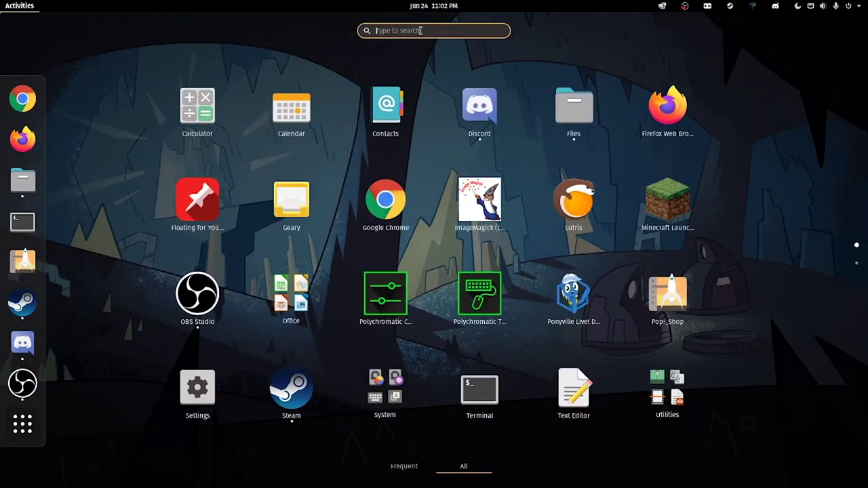
type("gedit")
key("Return")
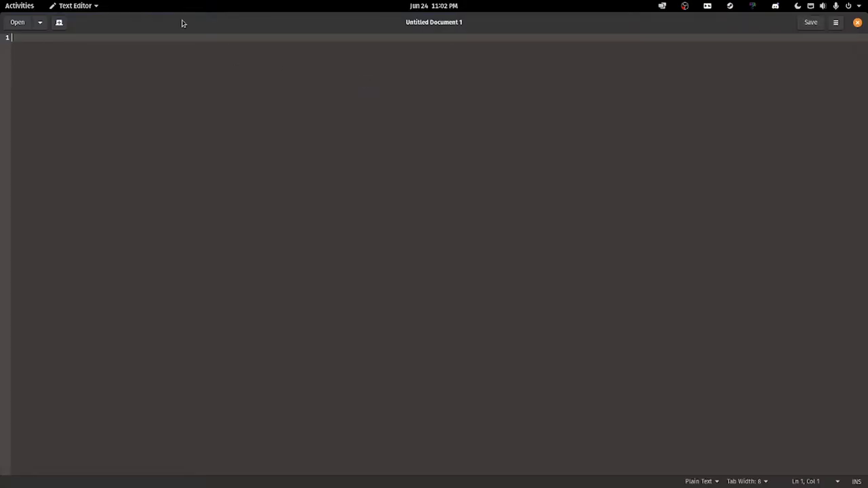
left_click_drag(182, 23, 312, 101)
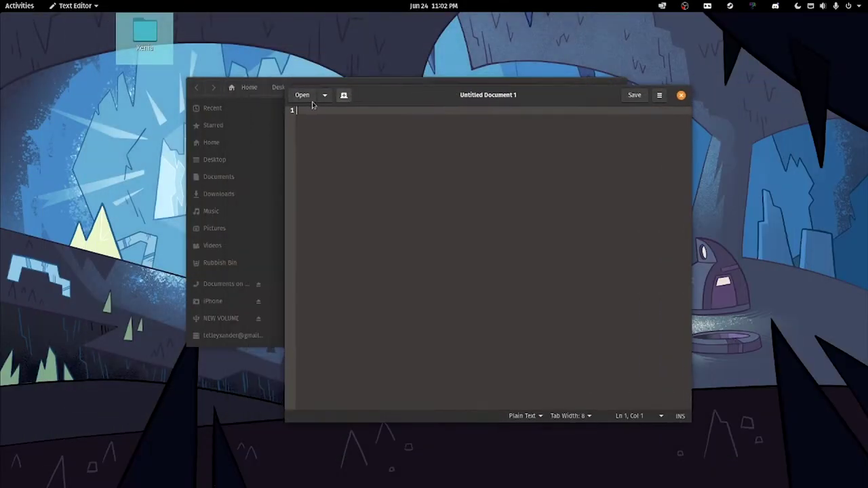
Save the empty document as Untitled Document 1 in the Desktop's Xenia folder, and close the text editor.
left_click(635, 96)
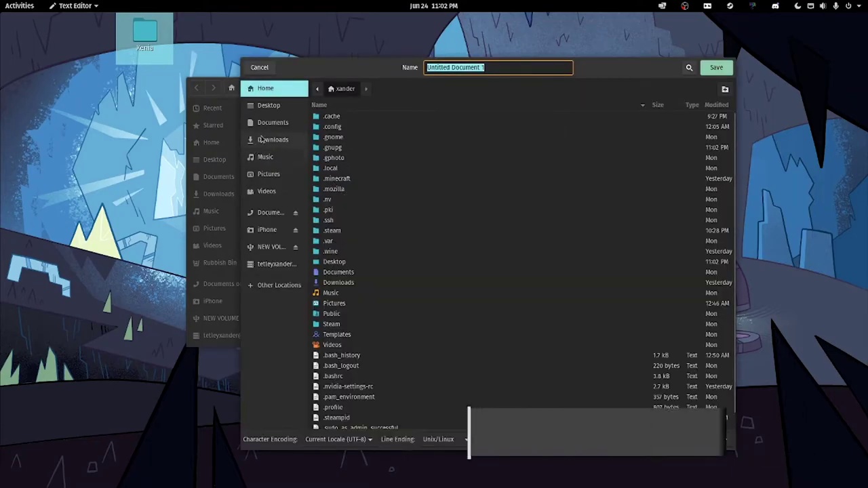
left_click(268, 106)
double_click(331, 115)
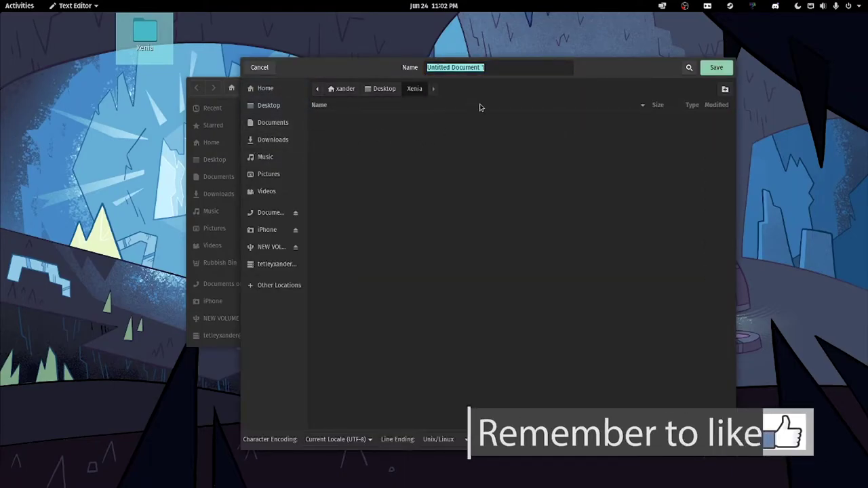
left_click(715, 67)
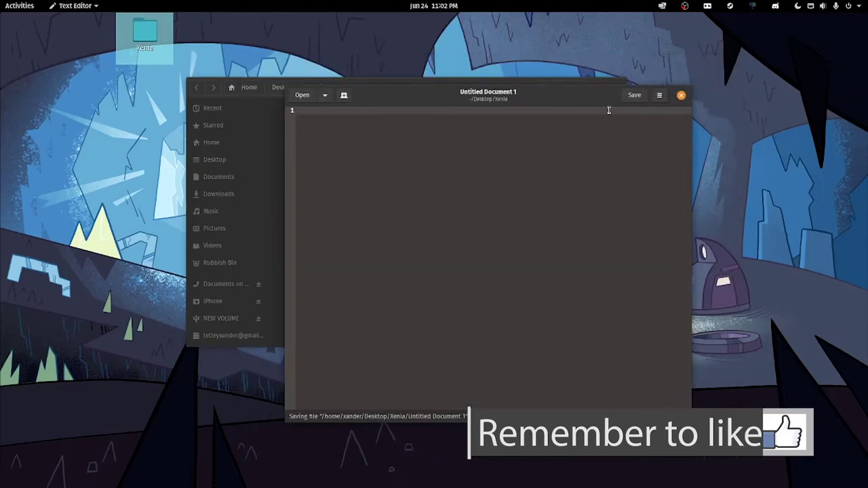
left_click(680, 95)
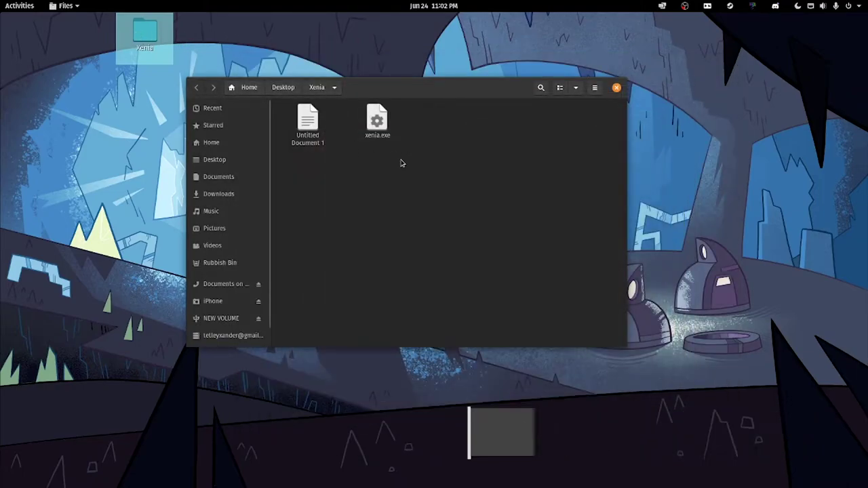
Rename Untitled Document 1 in the Xenia folder to Portable.txt and close the folder window.
left_click(309, 125)
right_click(313, 131)
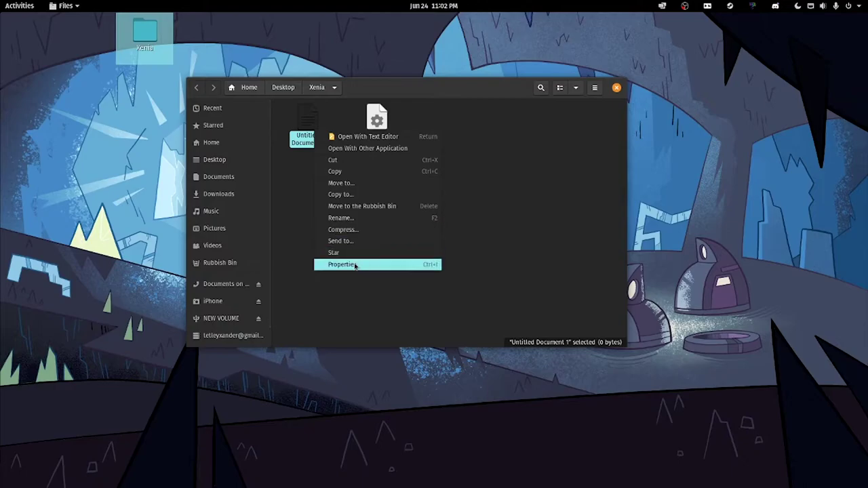
left_click(348, 217)
key("BackSpace")
type("Portable.txt")
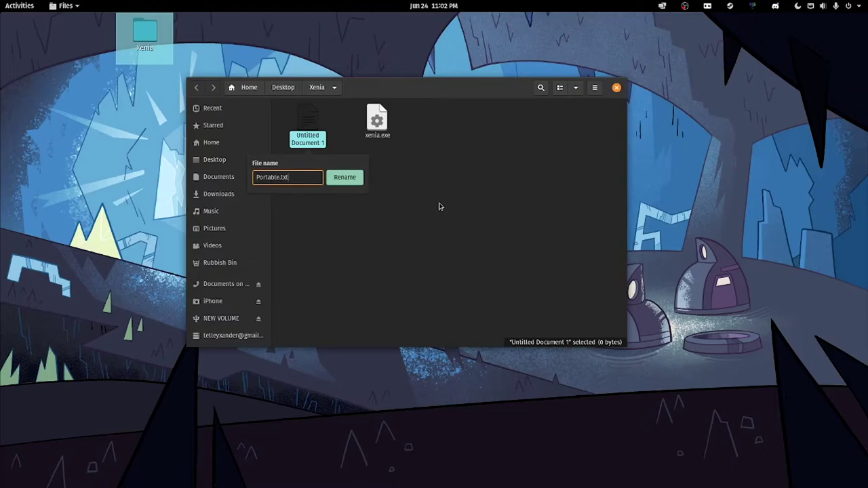
key("Return")
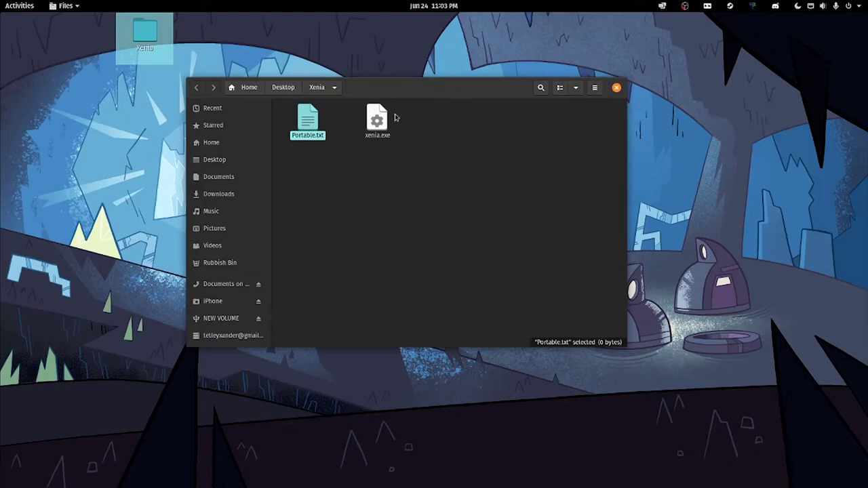
left_click_drag(376, 204, 436, 187)
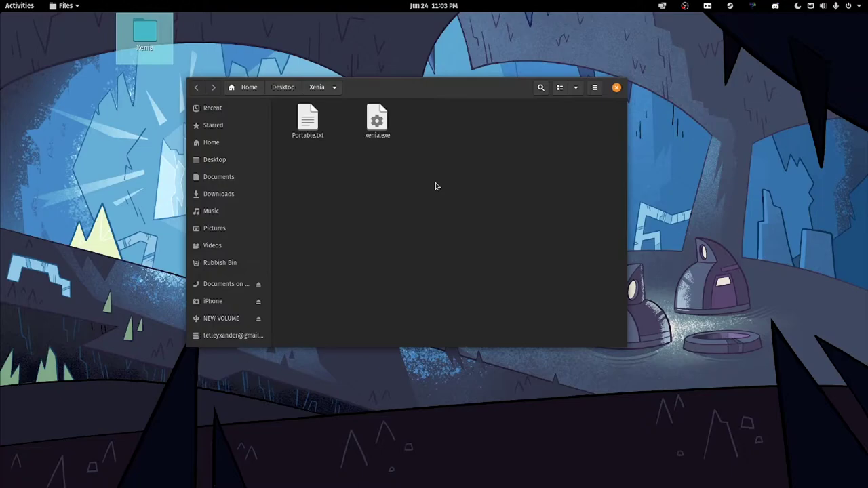
left_click(617, 87)
Switch to Pop!_Shop, search for "lutri" and open the Lutris application page.
key("super")
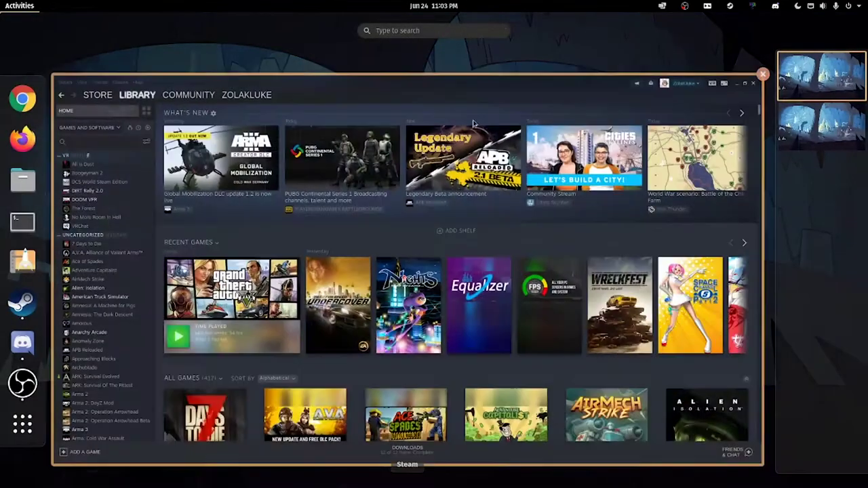
left_click(27, 263)
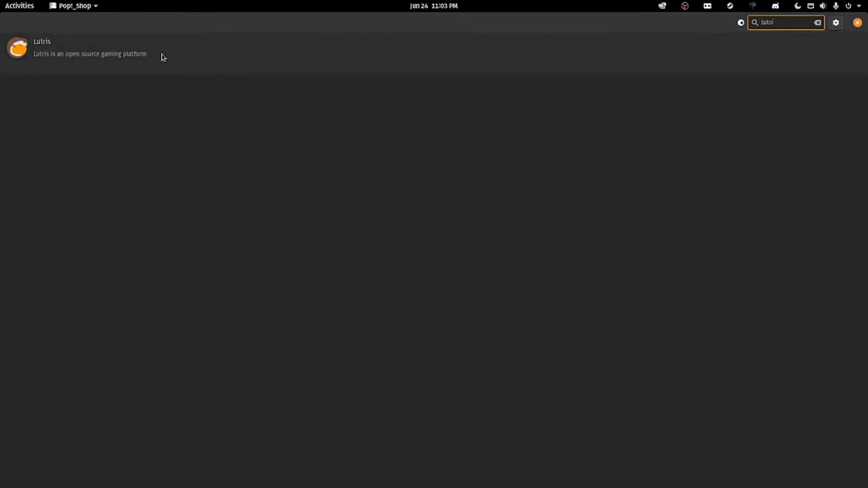
left_click(159, 55)
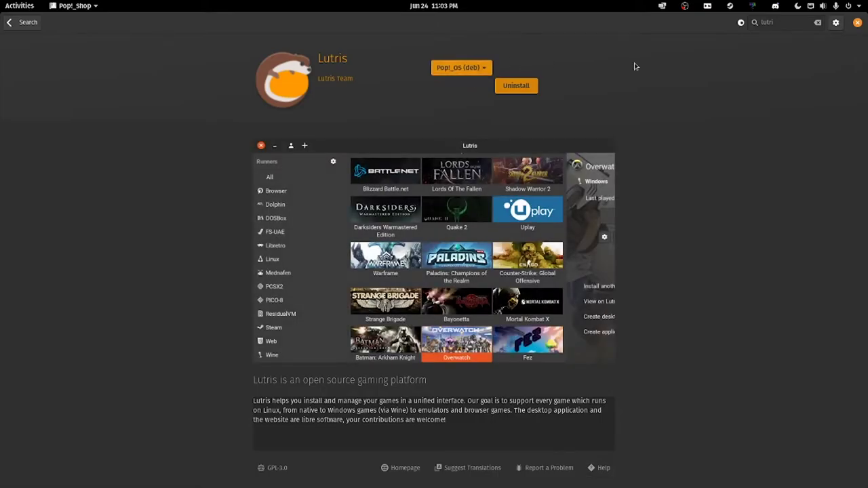
Close Pop!_Shop, launch Lutris from the applications overview and move its window toward the middle of the desktop.
left_click(857, 23)
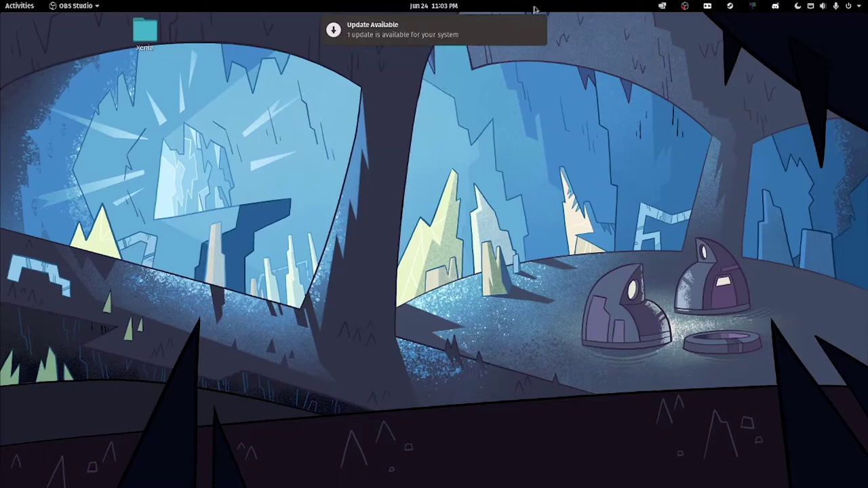
key("super")
left_click(27, 422)
left_click(583, 252)
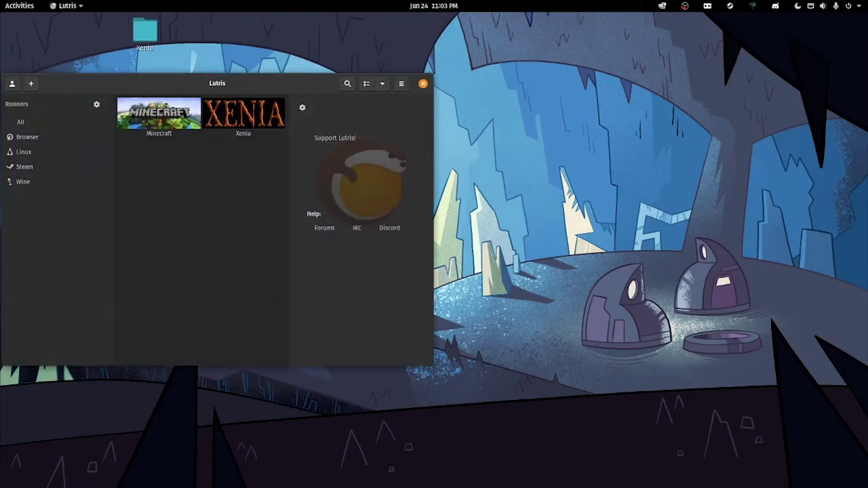
left_click_drag(273, 81, 406, 60)
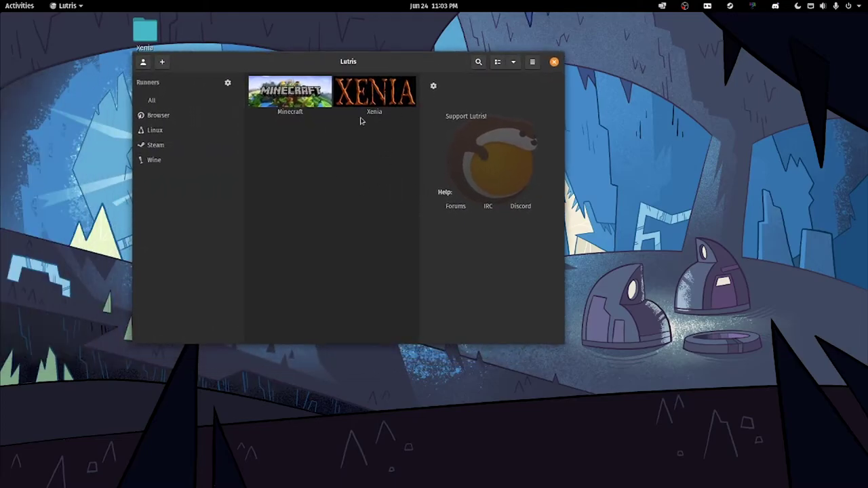
mouse_move(160, 166)
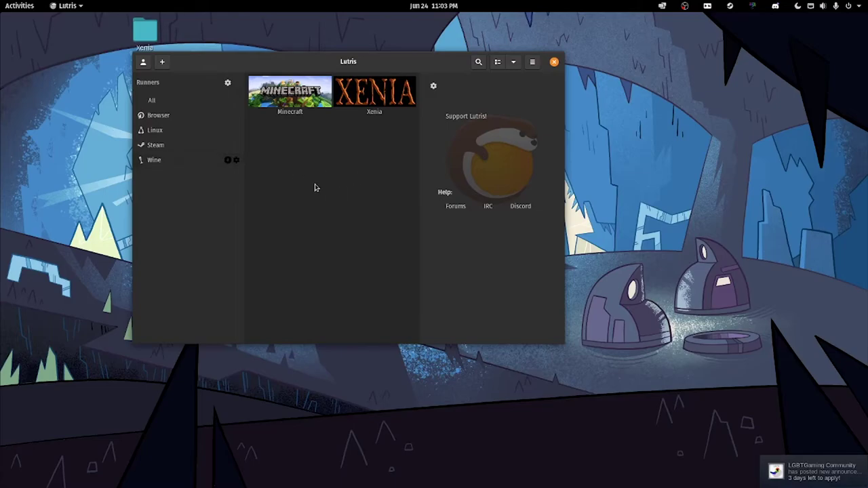
left_click(163, 64)
left_click(165, 95)
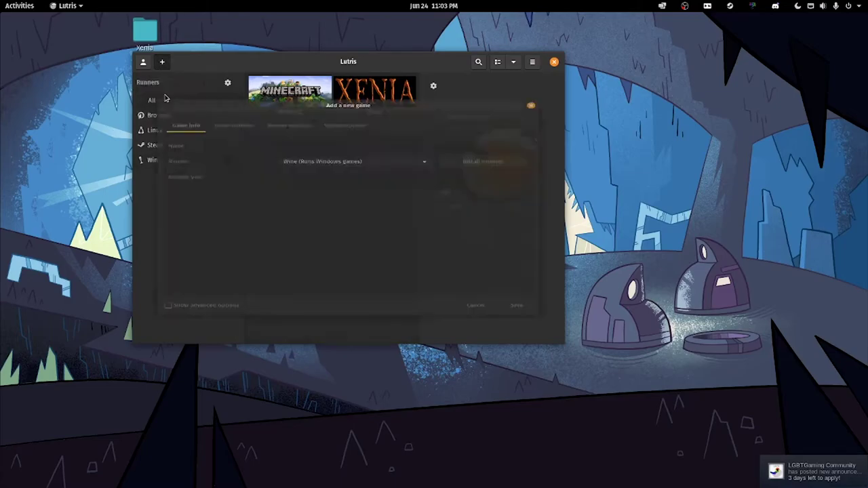
left_click(306, 125)
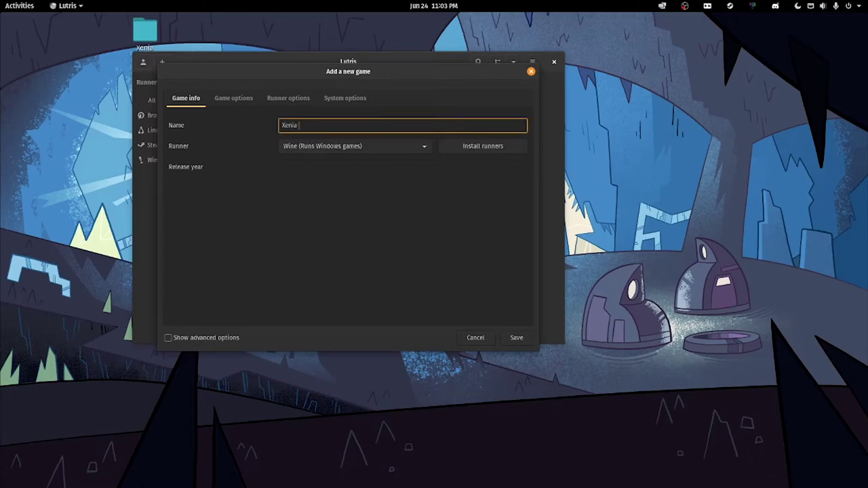
type("demo")
left_click(331, 151)
left_click(308, 150)
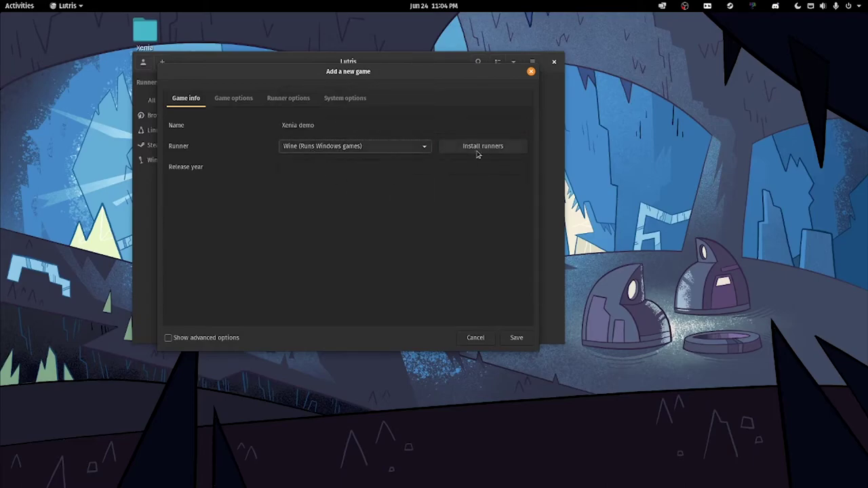
left_click(478, 147)
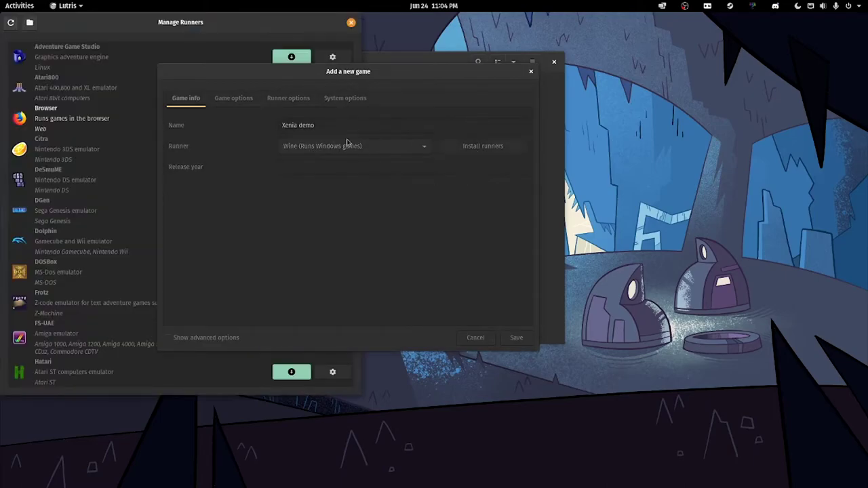
left_click_drag(261, 27, 292, 23)
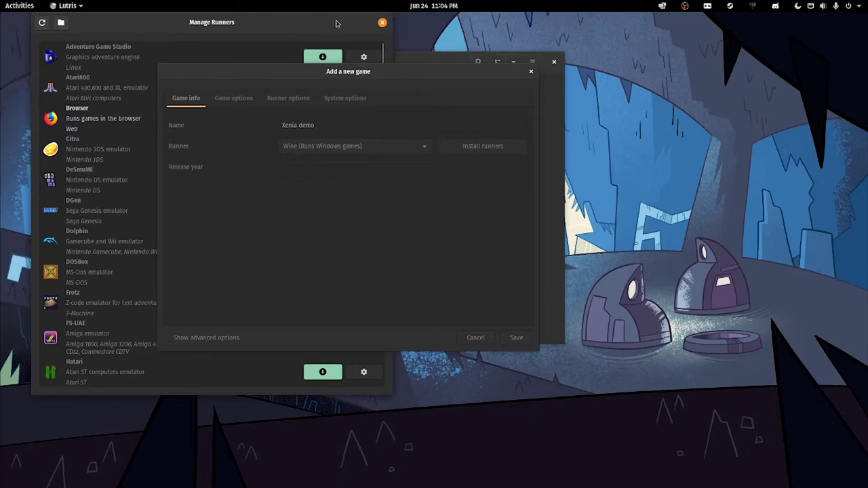
left_click(382, 22)
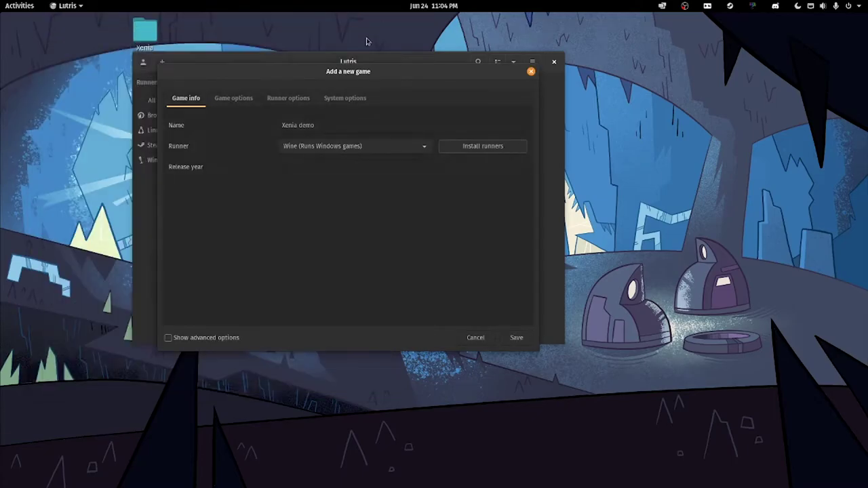
left_click(531, 71)
Review the installed versions of the Wine runner and close the version list.
left_click(227, 161)
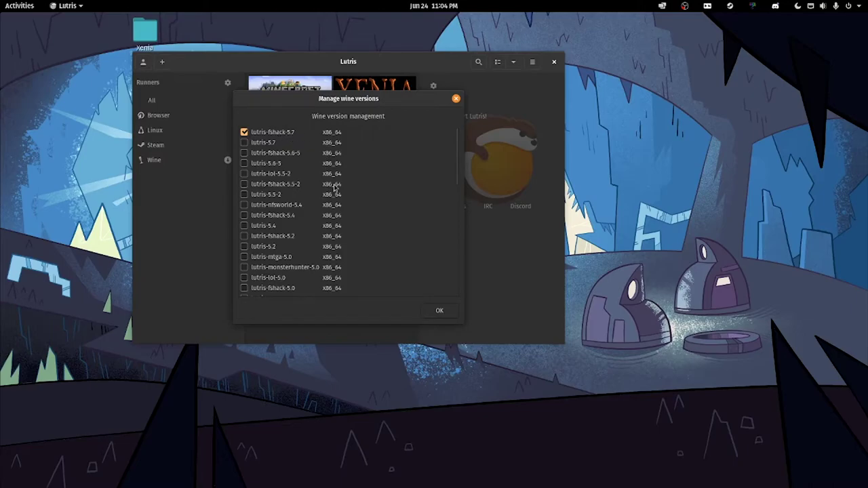
left_click(455, 99)
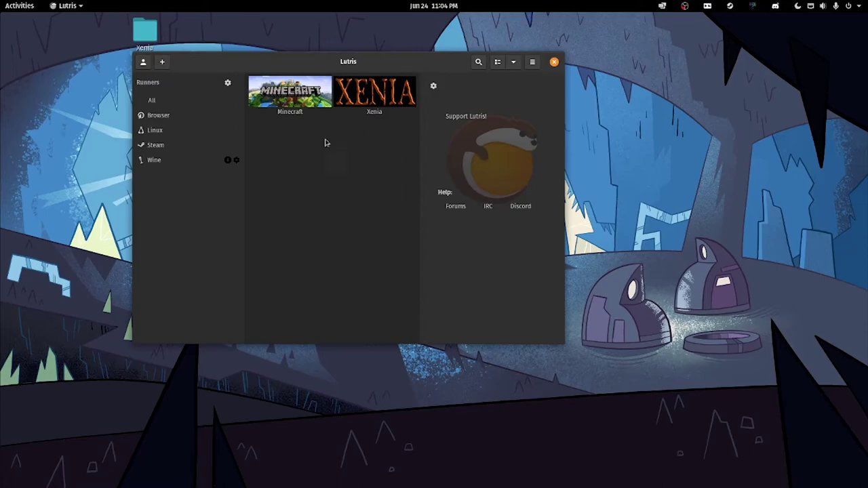
Add a new game to Lutris named Xenia demo, using the Wine (Runs Windows games) runner.
left_click(162, 63)
left_click(162, 92)
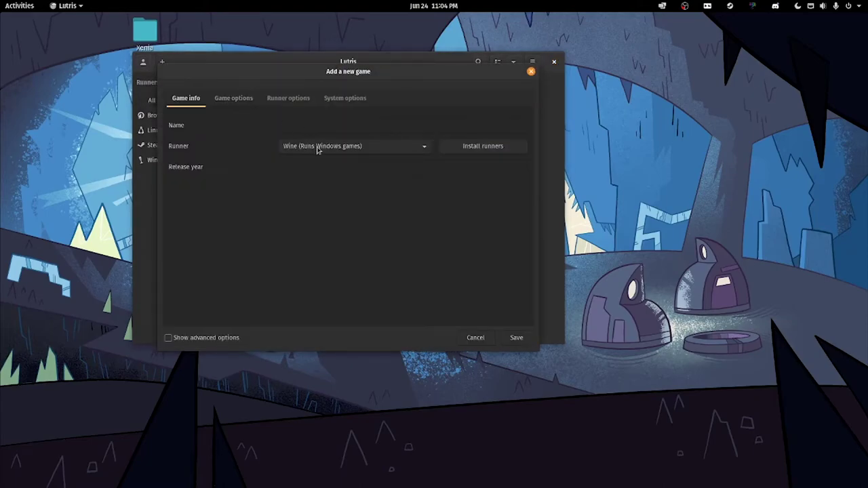
left_click(302, 128)
type("Xenia demo")
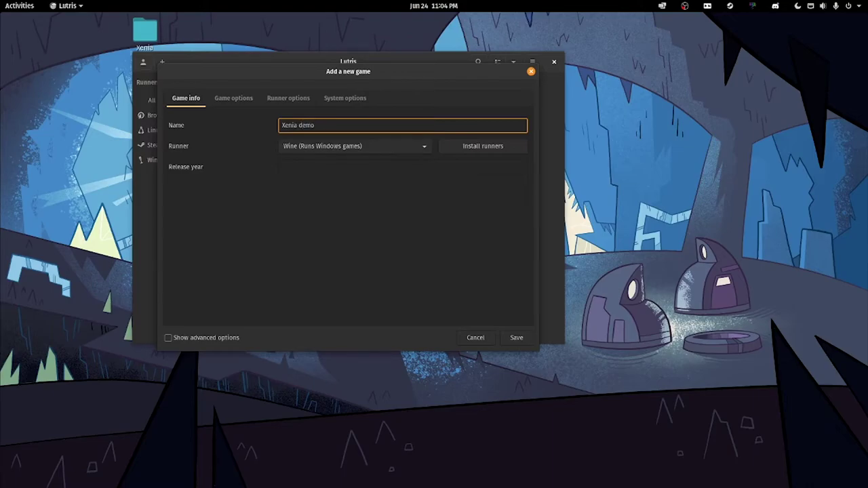
left_click(323, 148)
left_click(319, 147)
Set the game's executable to xenia.exe in the Desktop's Xenia folder.
left_click(233, 99)
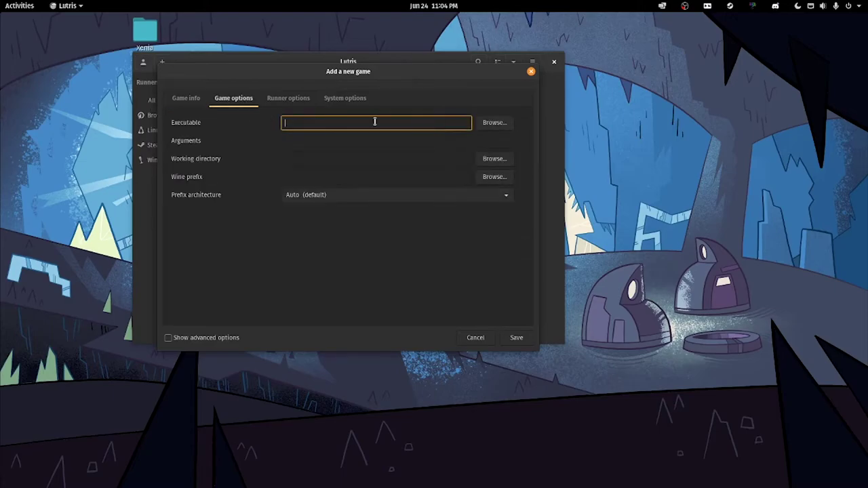
left_click(494, 124)
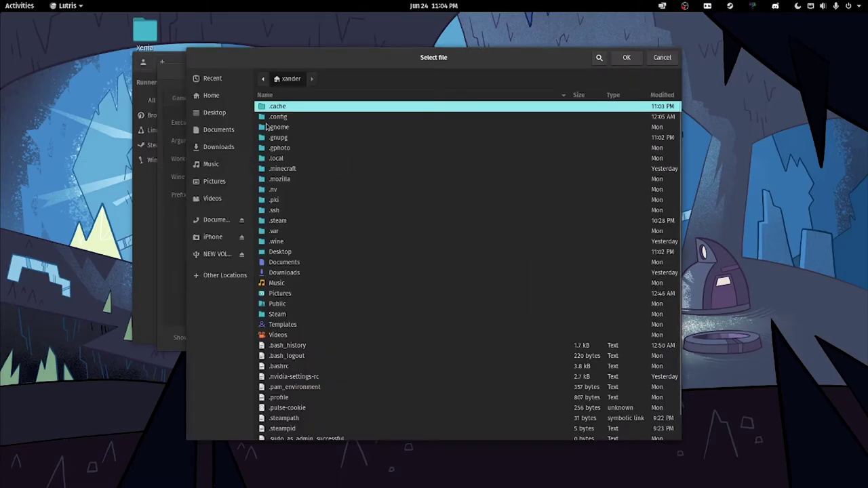
left_click(214, 112)
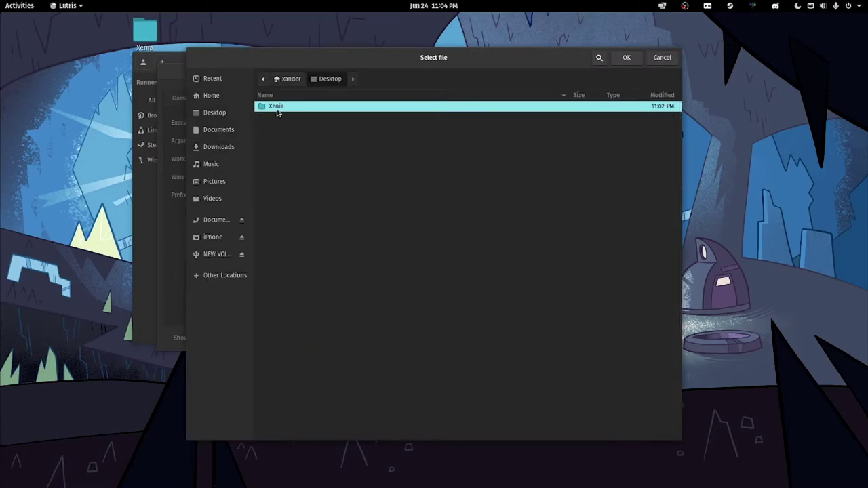
double_click(278, 108)
double_click(281, 118)
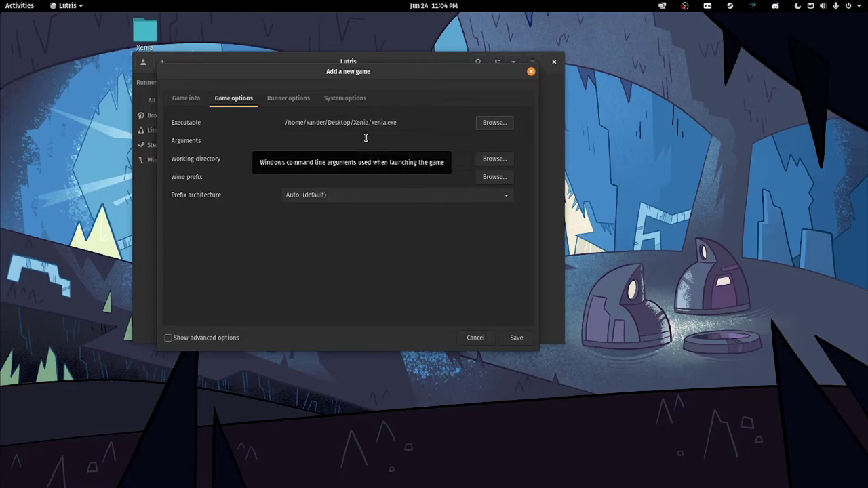
Enable VKD3D for the game's runner and save the new Xenia demo entry.
left_click(270, 99)
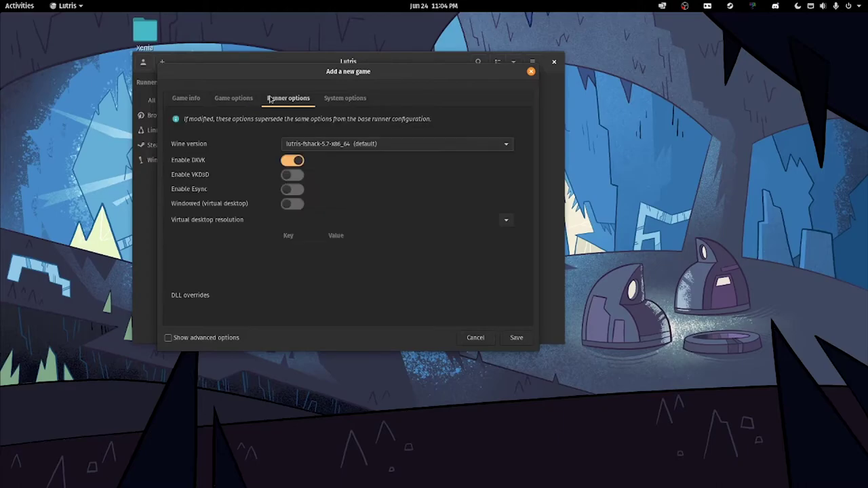
left_click(294, 174)
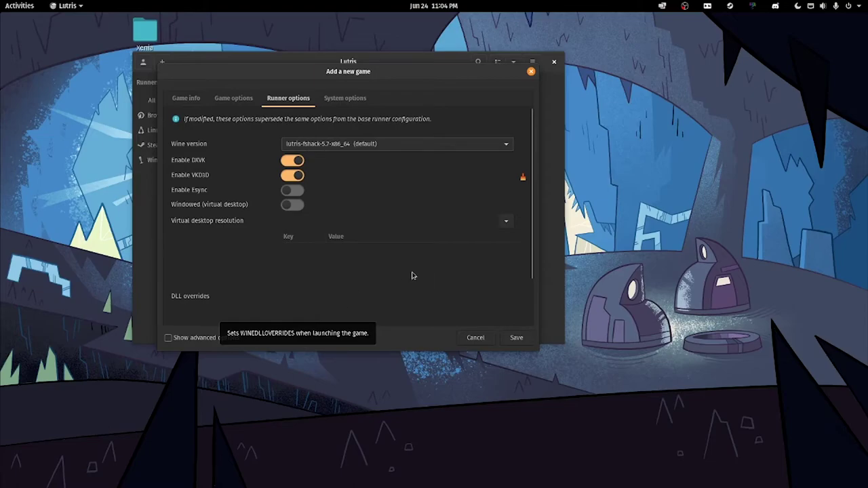
left_click(335, 97)
left_click(303, 102)
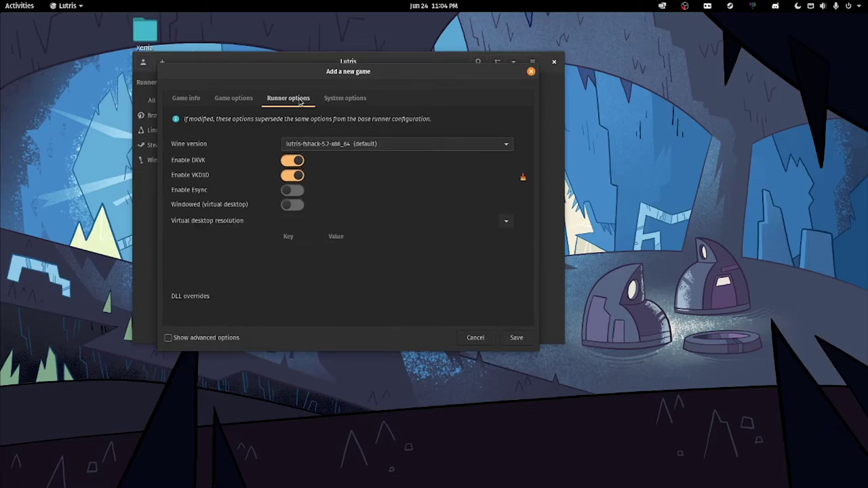
left_click(525, 339)
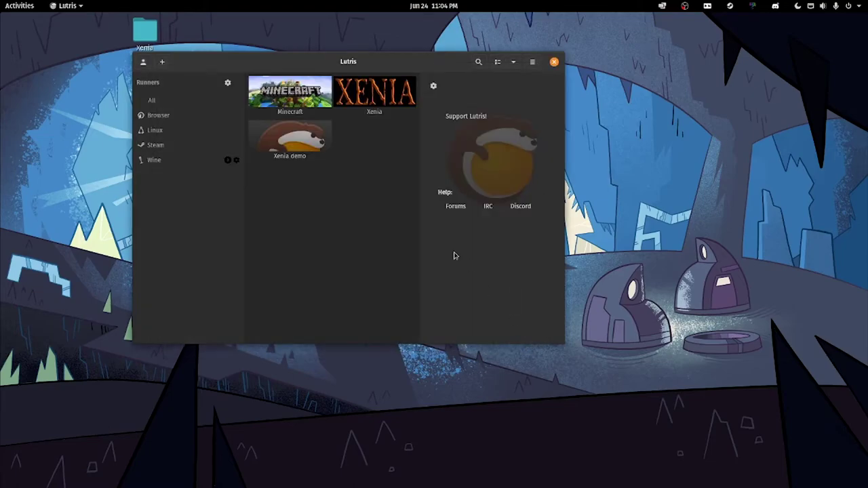
Start Xenia demo from the Lutris library and bring up Xenia's content package selection, moving the dialog clear of the menus.
left_click(312, 143)
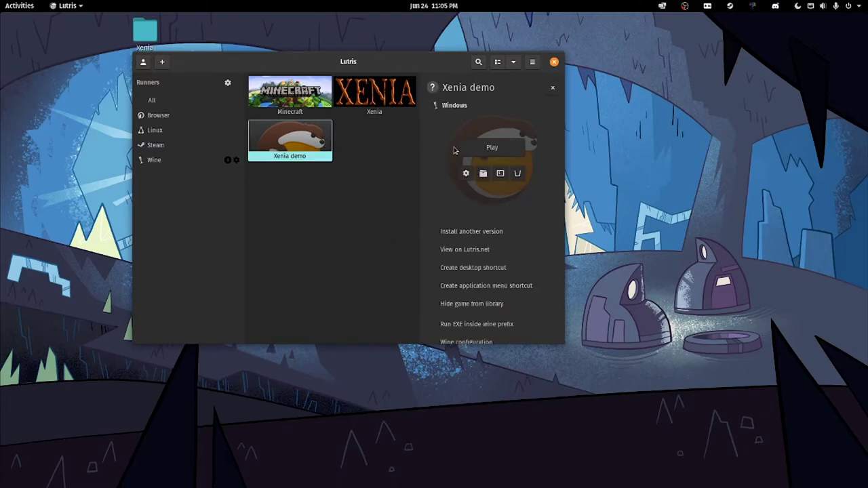
left_click(485, 151)
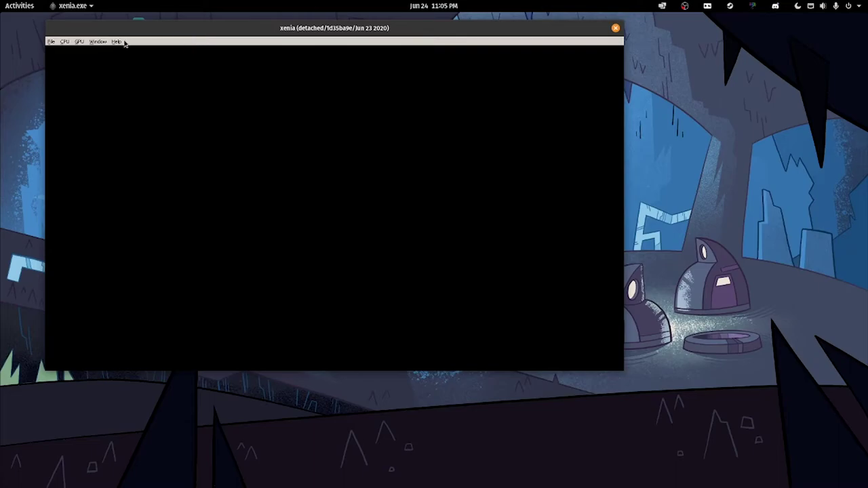
left_click(50, 42)
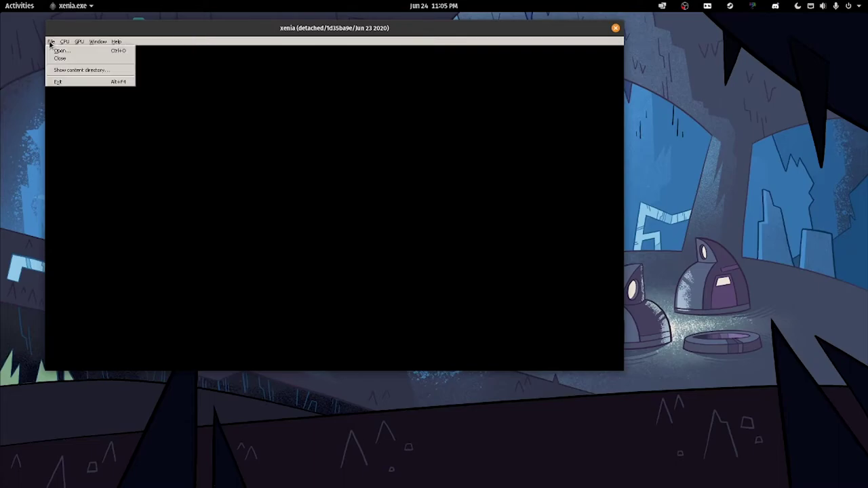
left_click(57, 51)
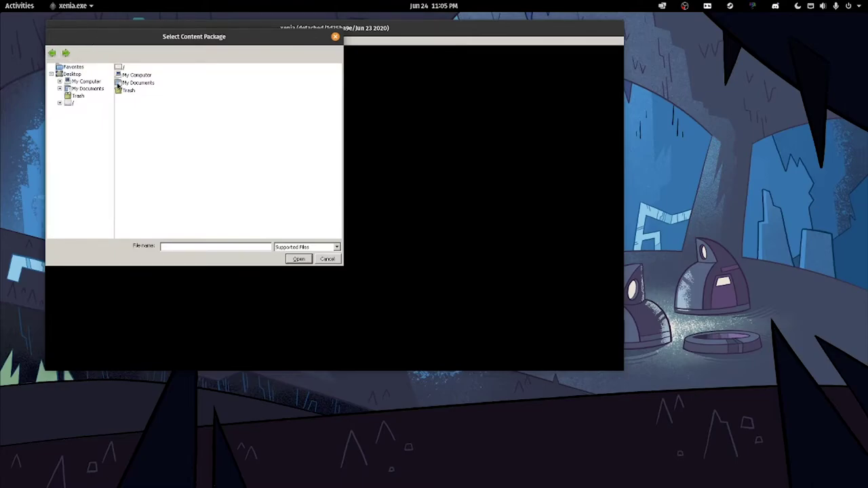
left_click_drag(129, 39, 7, 41)
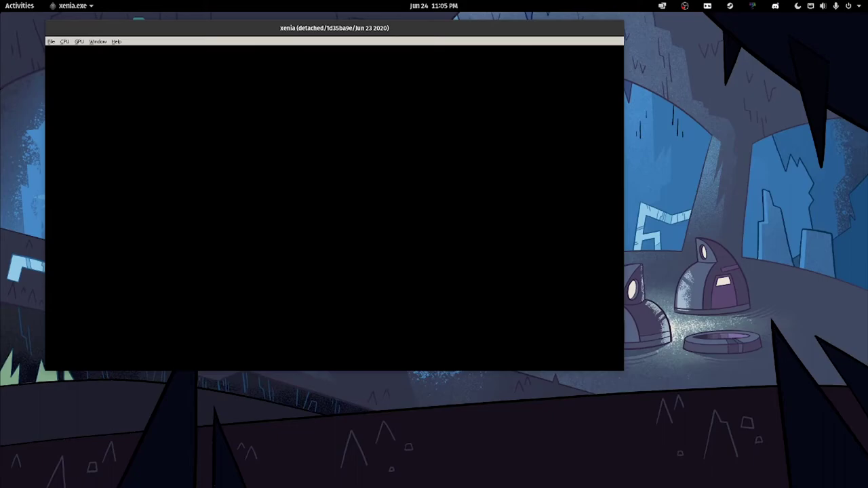
left_click_drag(102, 43, 450, 83)
Load the Banjo Kazooie package from Xbox 360 Games/XBLA Games with the file filter set to All Files.
left_click(390, 114)
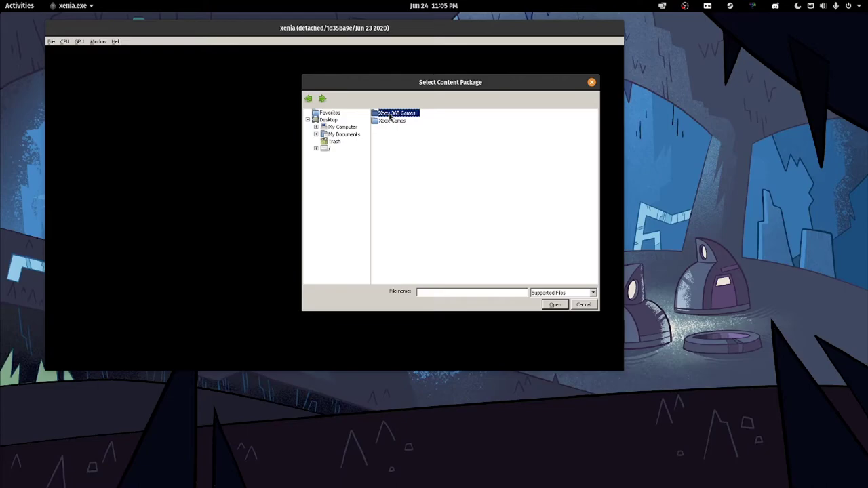
double_click(390, 114)
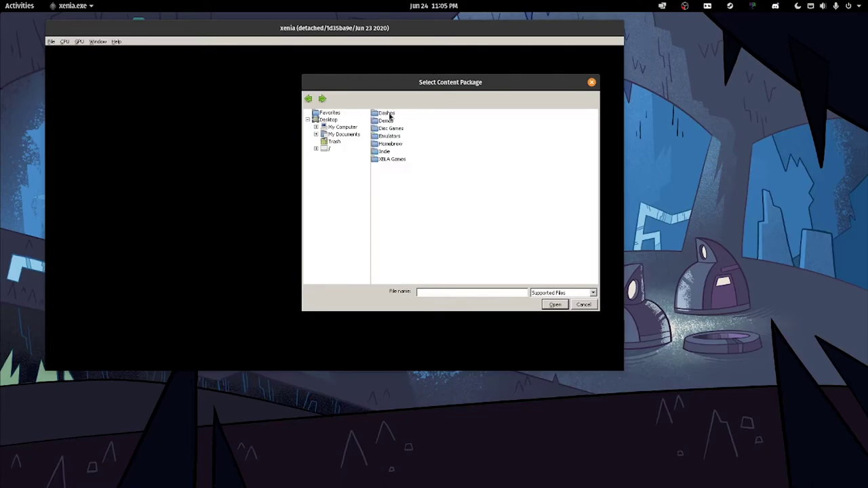
double_click(389, 160)
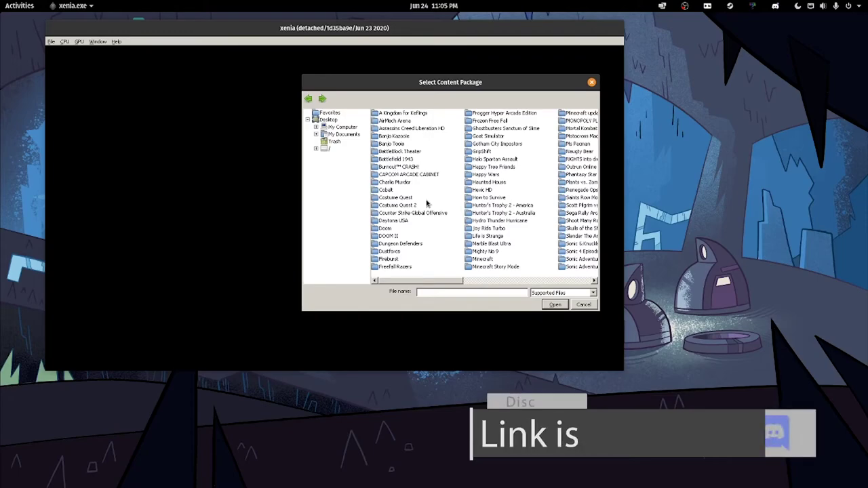
double_click(394, 137)
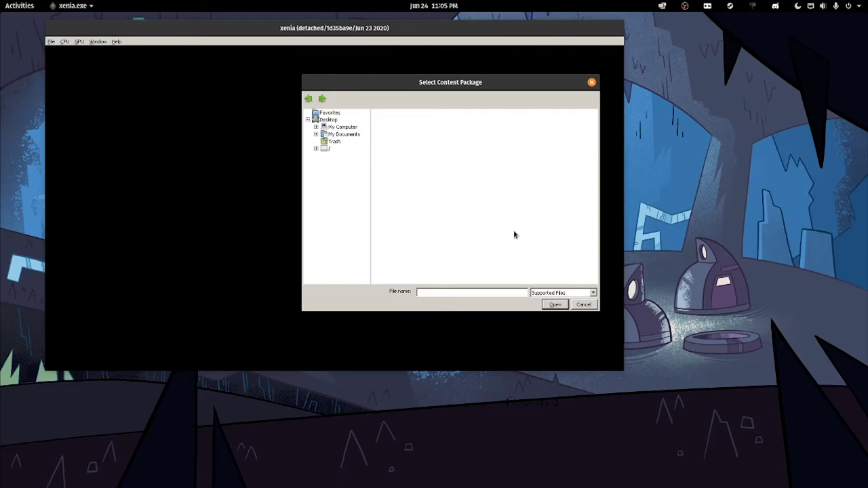
left_click(573, 294)
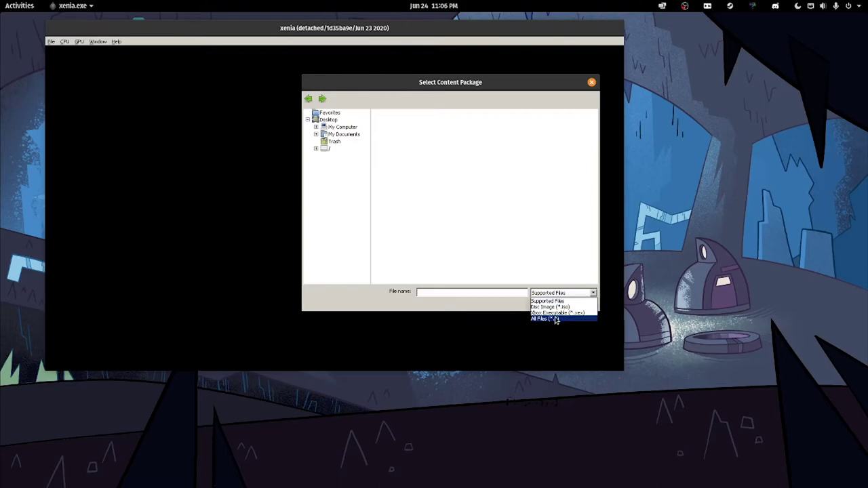
left_click(557, 318)
double_click(422, 114)
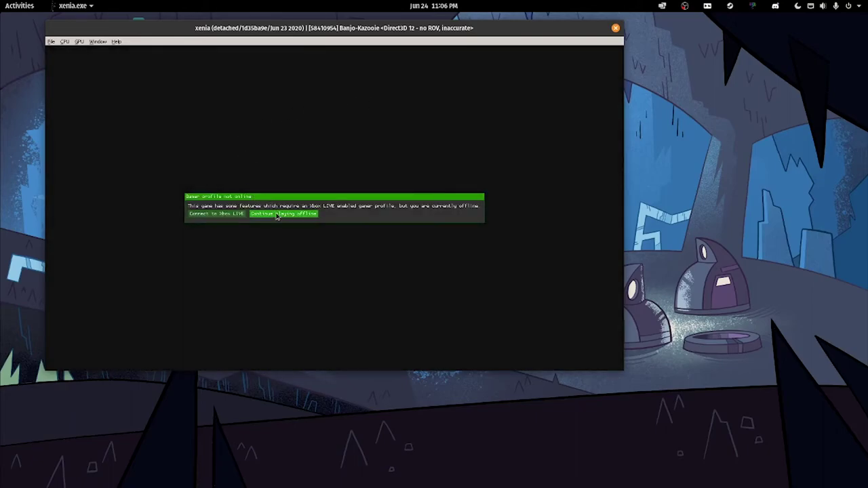
Choose to continue playing Banjo-Kazooie offline and close the emulator window.
left_click(276, 214)
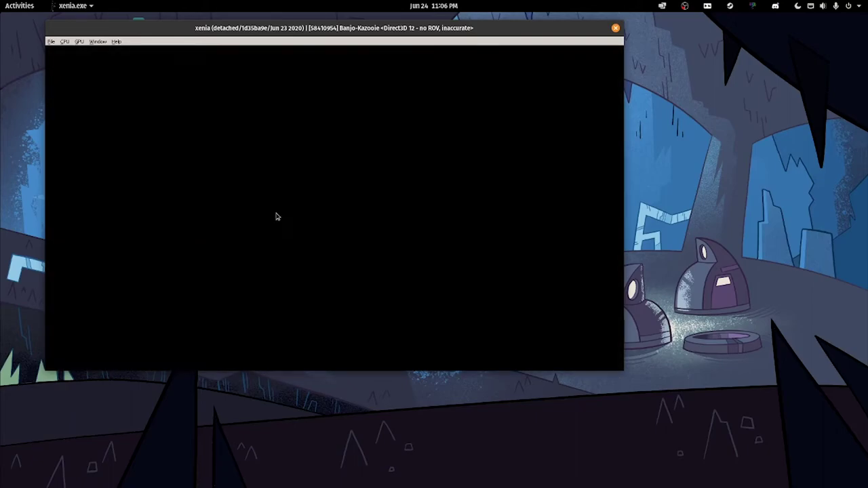
left_click(616, 30)
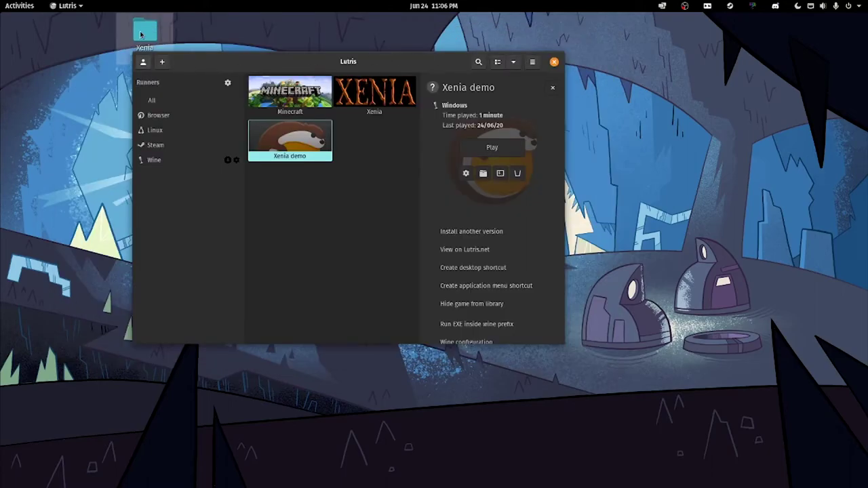
Open xenia.config.toml from the desktop's Xenia folder in the text editor and move its window clear of the desktop's edge.
double_click(140, 34)
left_click_drag(196, 27, 422, 93)
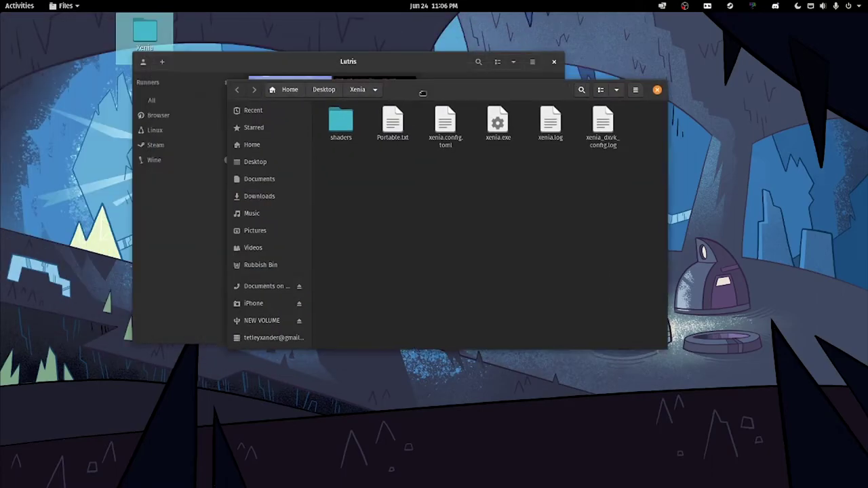
left_click_drag(534, 205, 348, 188)
left_click(446, 125)
right_click(448, 129)
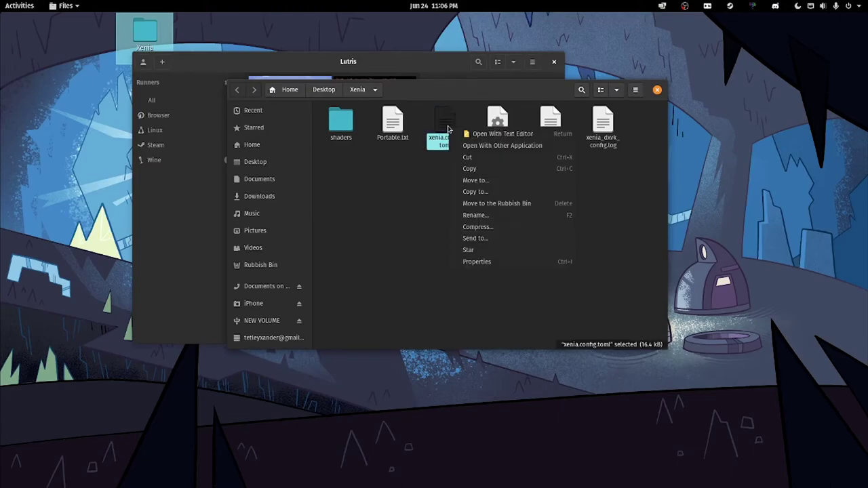
key("Escape")
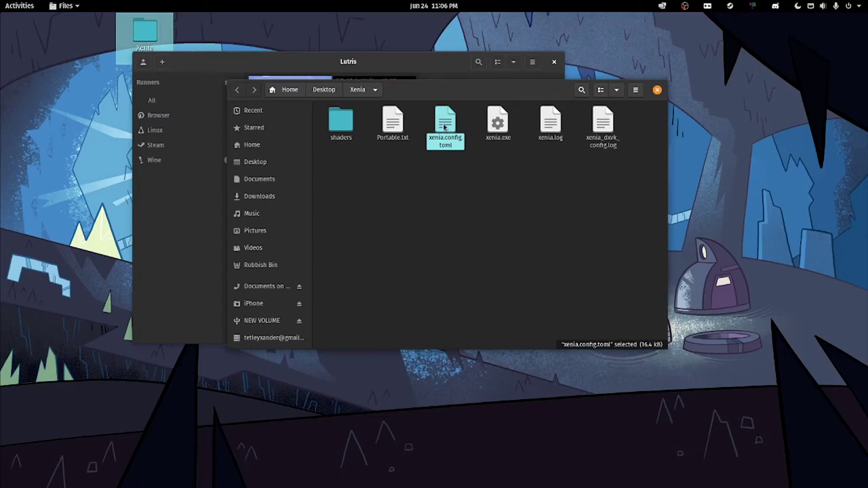
double_click(444, 127)
left_click_drag(237, 29, 419, 73)
Set the gpu option in the config's [GPU] section to "vulkan", then save and close the file.
scroll(234, 256, "down", 15)
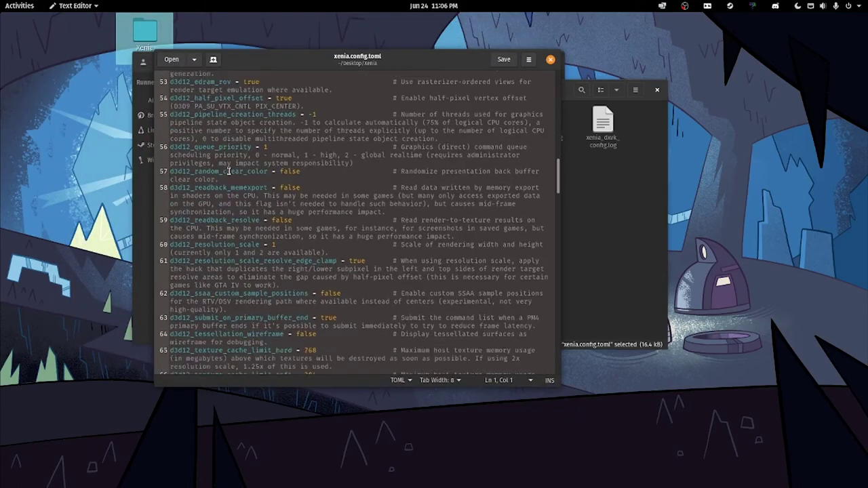
scroll(228, 170, "down", 5)
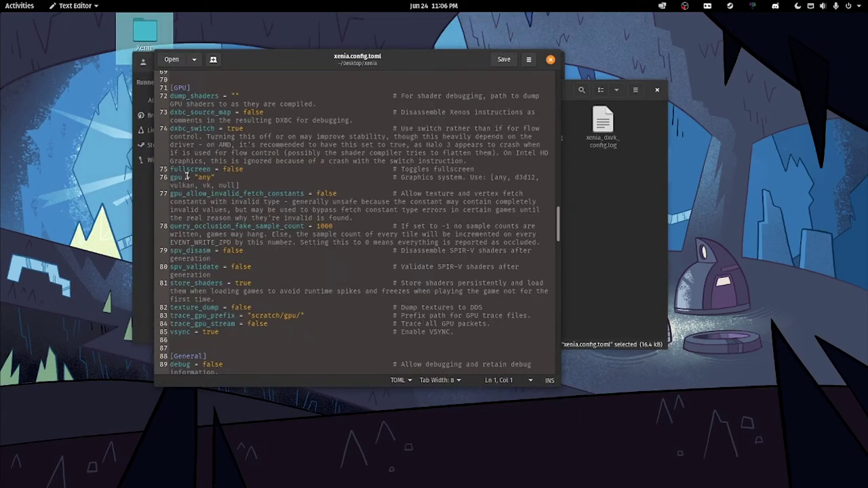
double_click(200, 177)
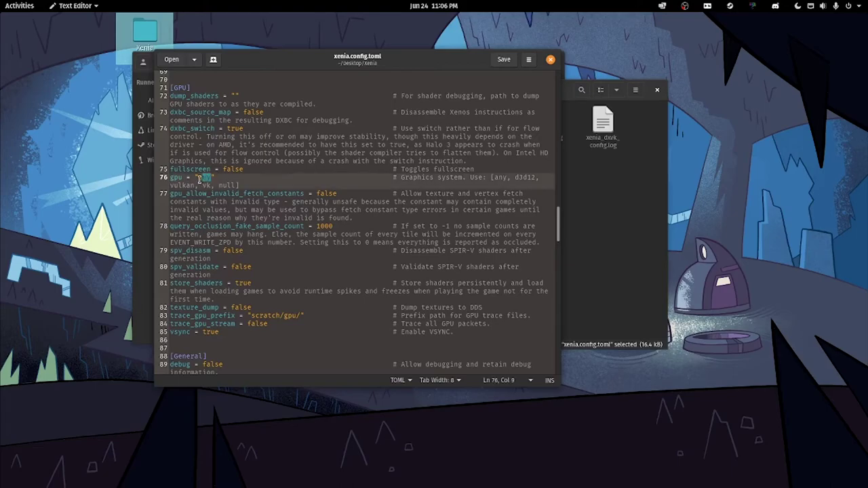
left_click_drag(198, 179, 198, 179)
type("vulkan")
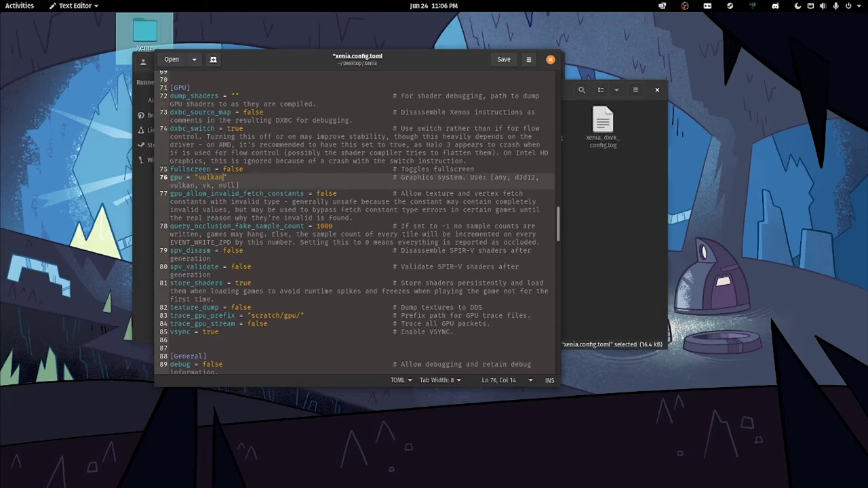
key("ctrl+s")
left_click(551, 60)
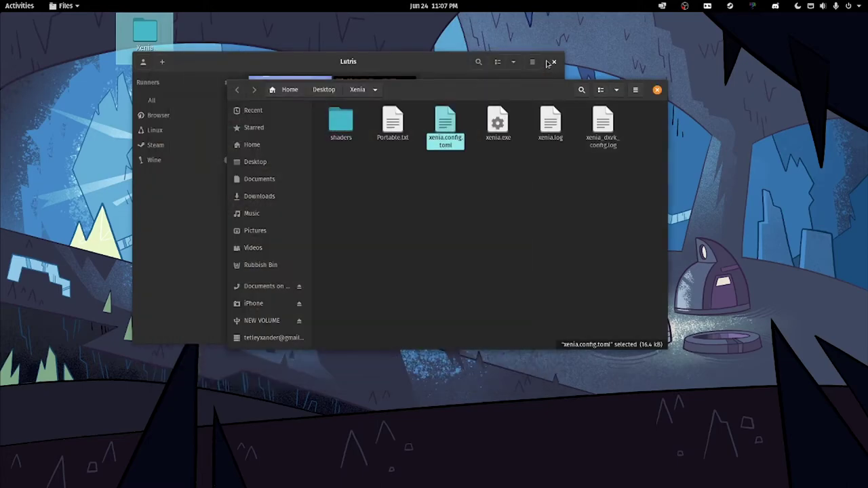
Start Xenia demo from the Lutris library and bring up Xenia's content package selection, moving the dialog clear of the menus.
left_click(215, 66)
left_click(493, 148)
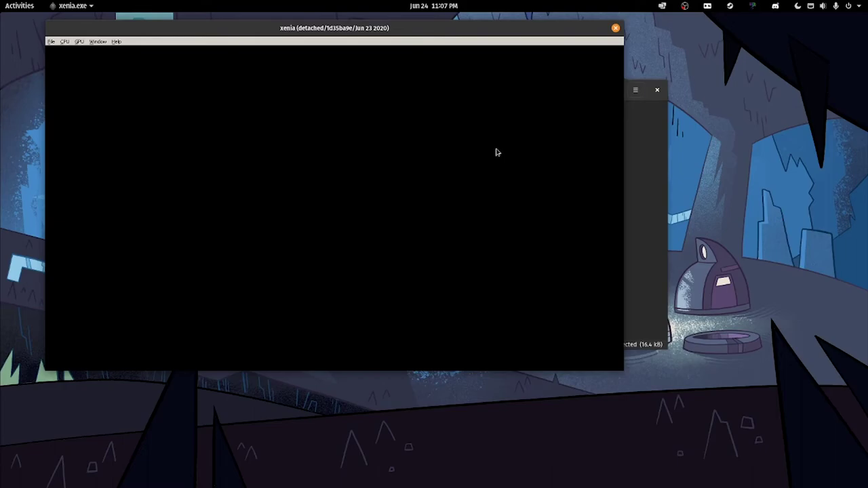
left_click(51, 41)
left_click(54, 51)
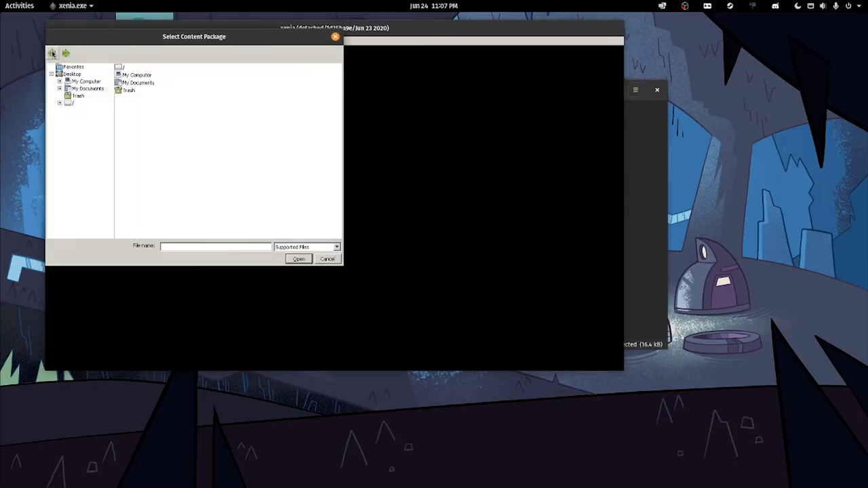
left_click_drag(133, 36, 0, 44)
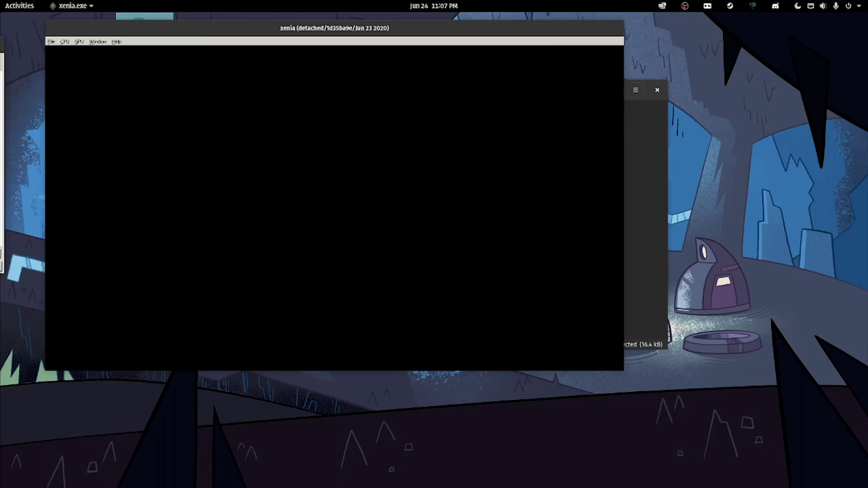
Test the Banjo Kazooie package from XBLA Games with the file filter set to All Files, and close the emulator window.
double_click(302, 147)
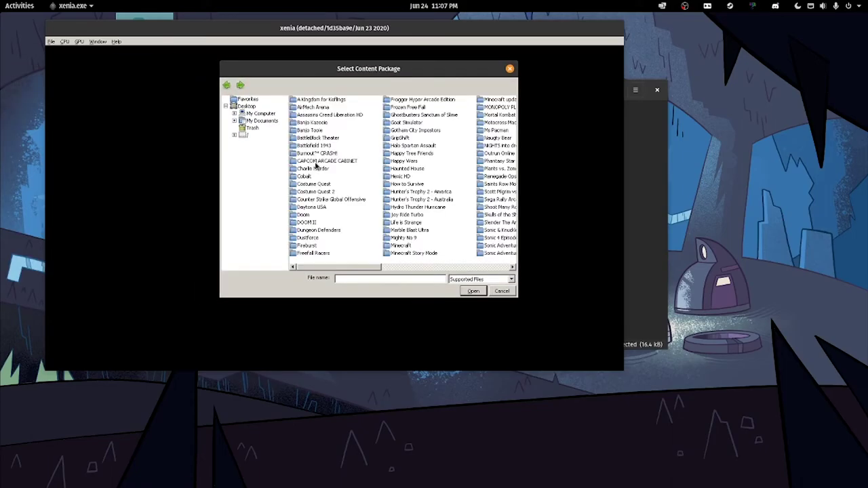
double_click(312, 124)
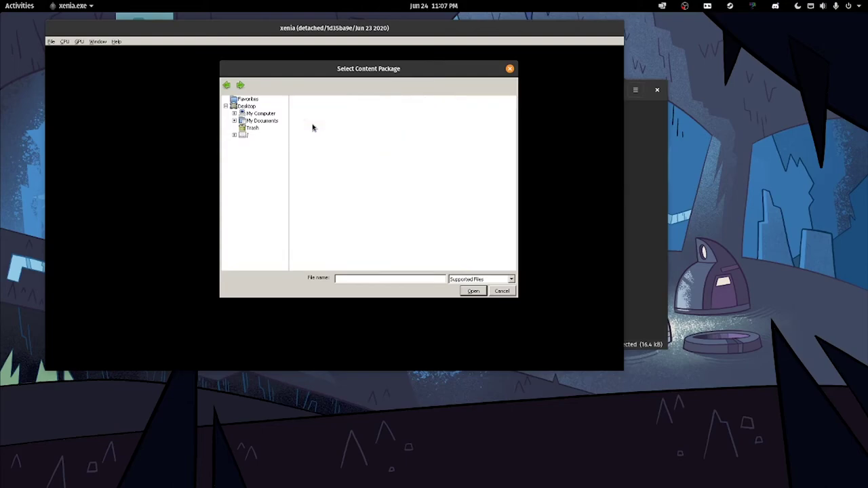
left_click(481, 280)
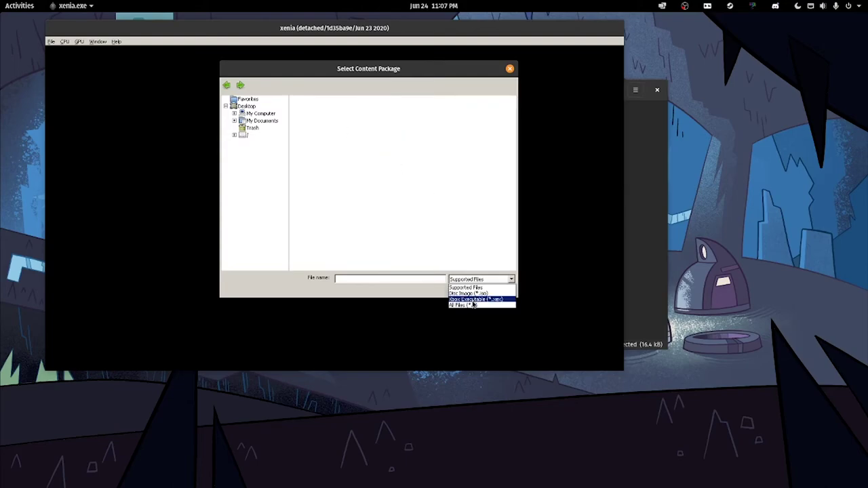
left_click(471, 305)
double_click(337, 100)
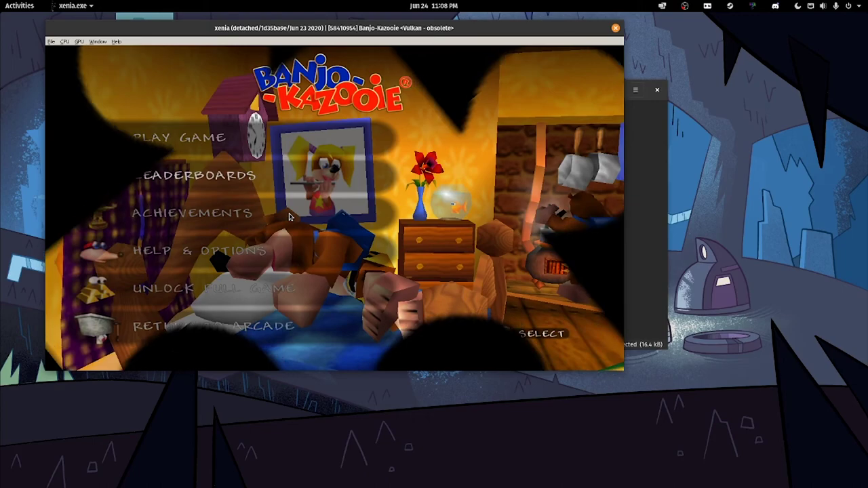
key("Down")
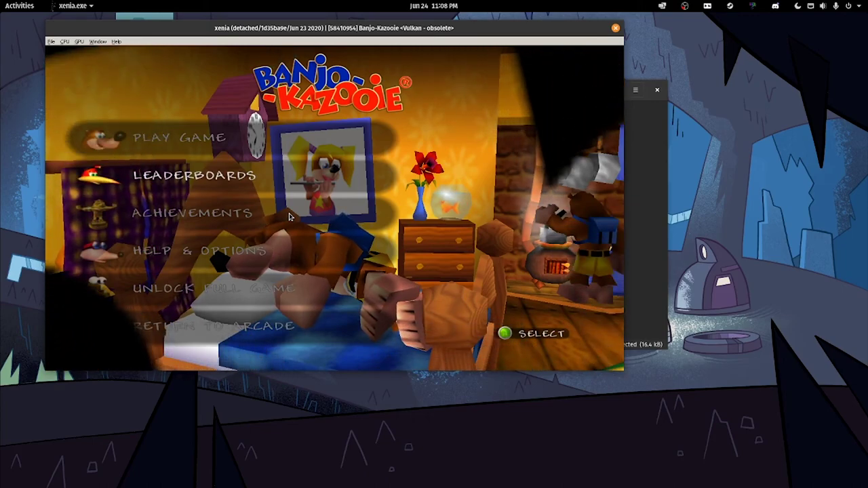
left_click(614, 28)
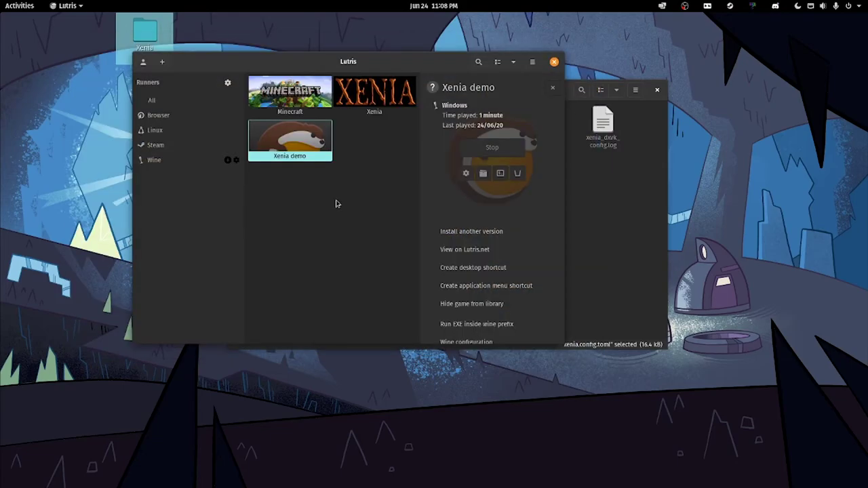
Restart Xenia demo from Lutris and open the content package selection at My Computer, moving the dialog aside.
left_click(502, 150)
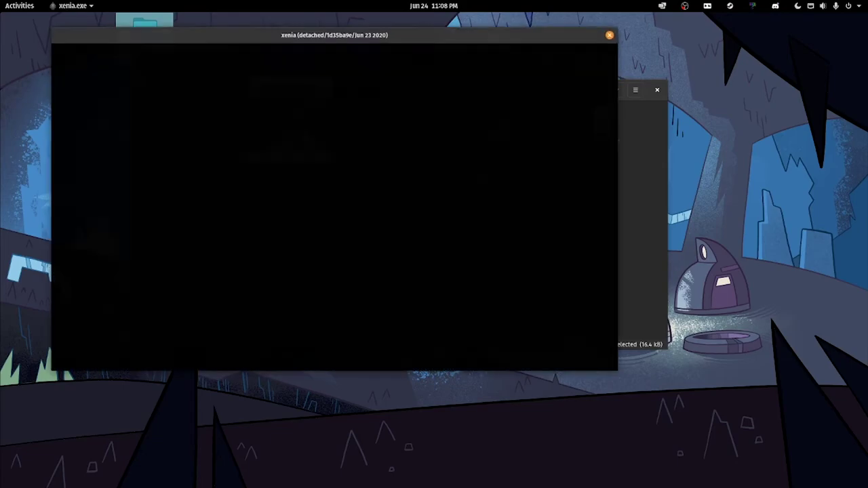
left_click(51, 41)
left_click(57, 55)
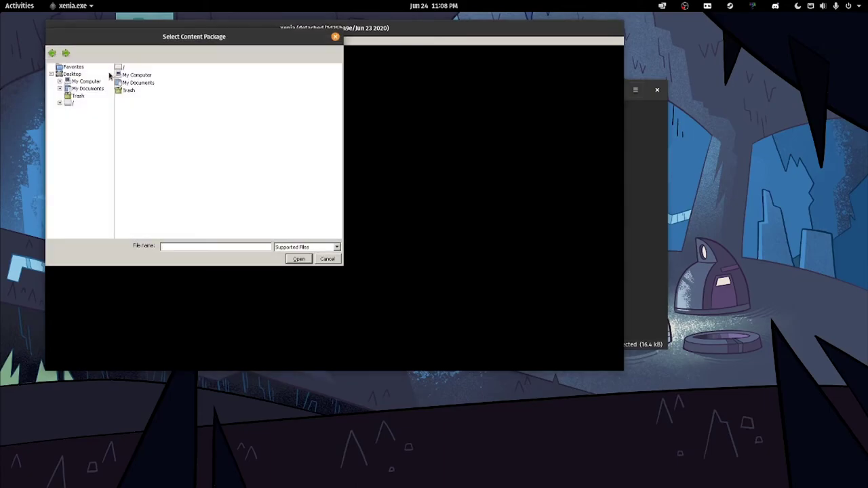
double_click(128, 75)
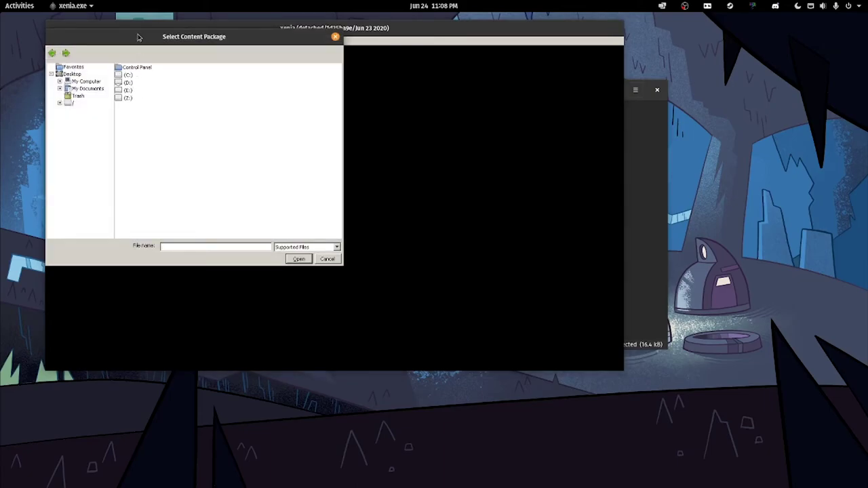
left_click_drag(140, 37, 0, 60)
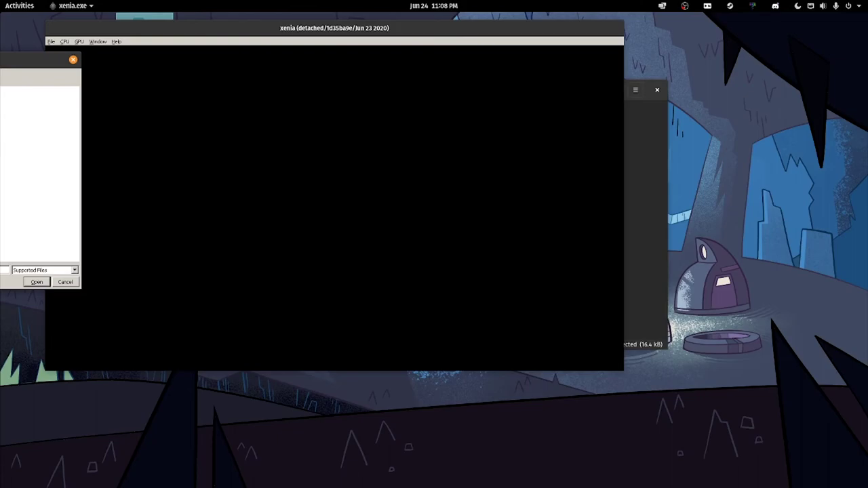
Test the Blue Dragon demo from the Demo subfolder of Blue Dragon in Disc Games, and close the emulator window.
double_click(108, 111)
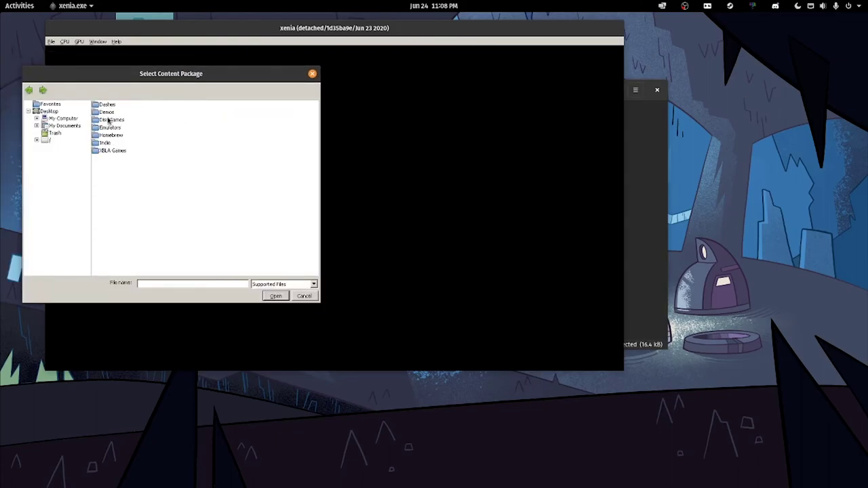
left_click(109, 121)
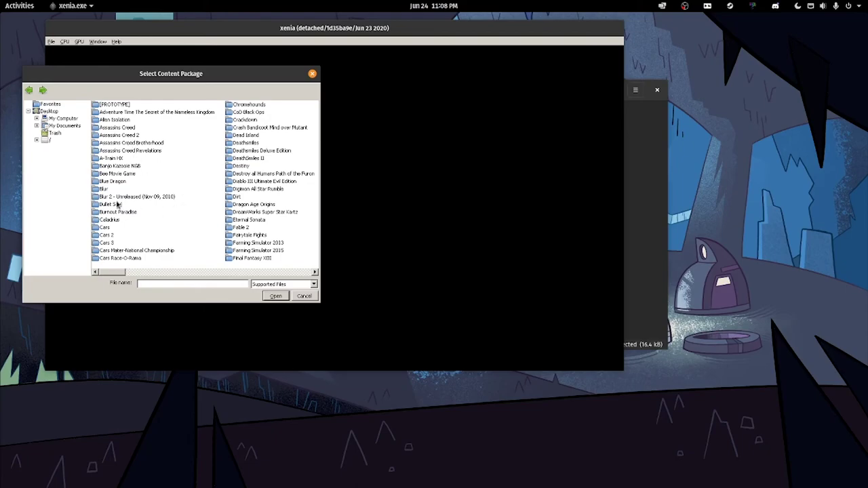
left_click(110, 183)
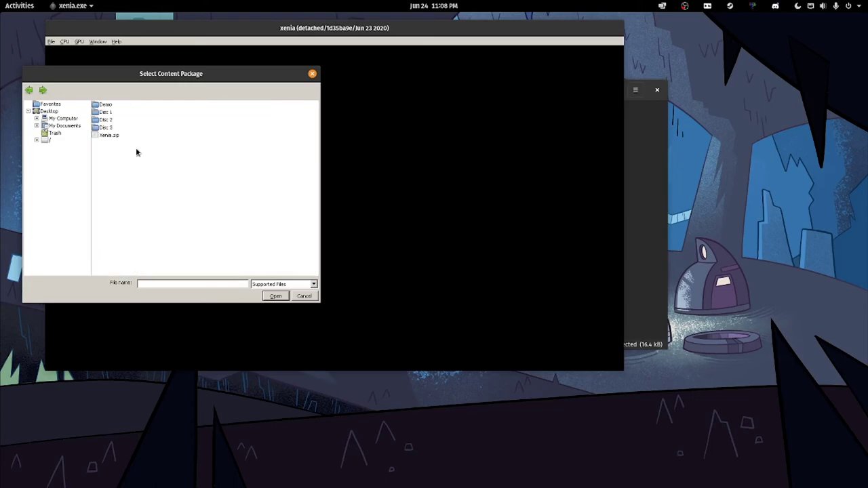
left_click(108, 105)
left_click(116, 190)
double_click(116, 190)
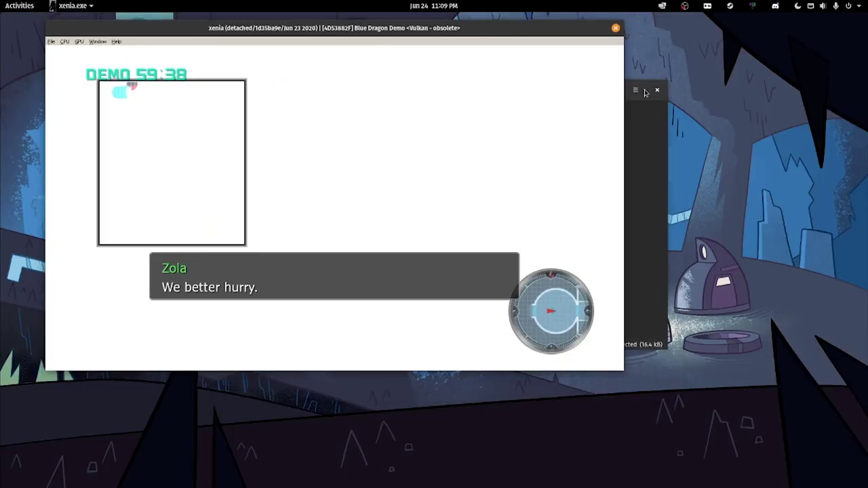
left_click(615, 29)
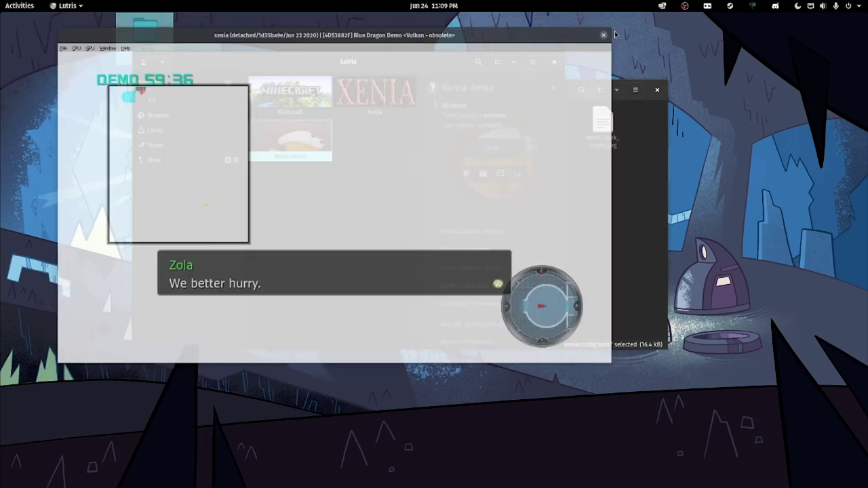